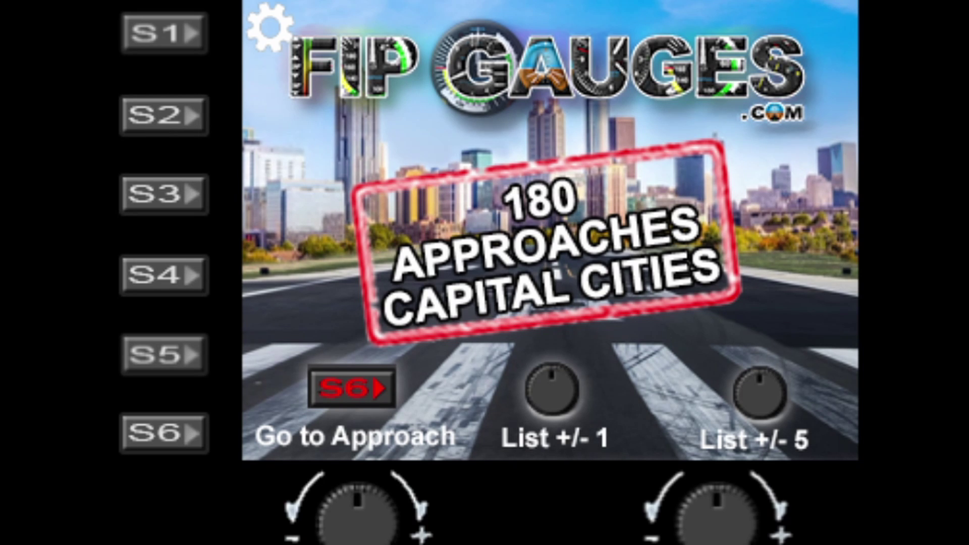
# Open and enlarge the Capital Cities approach list, then scroll past 182 to custom slots C00–C09.
pyautogui.click(411, 520)
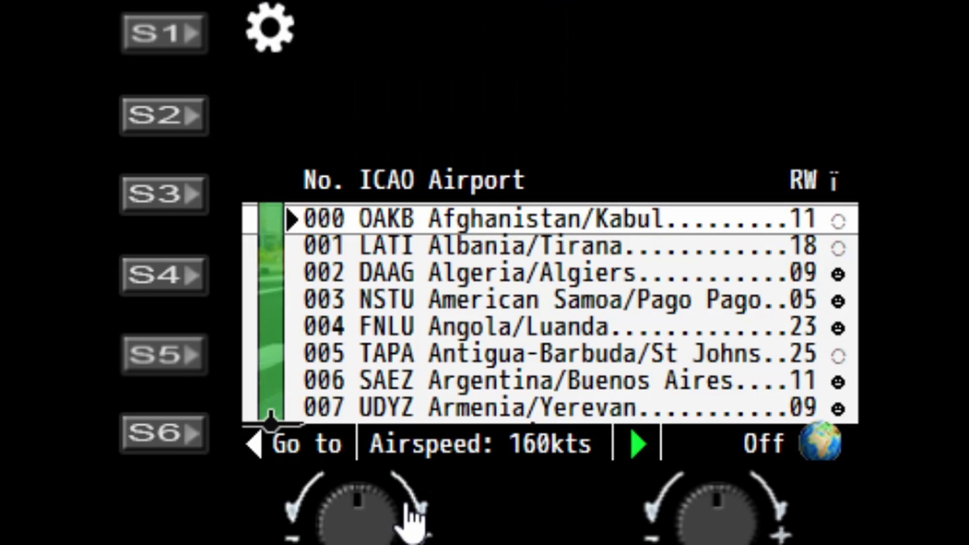
pyautogui.click(757, 526)
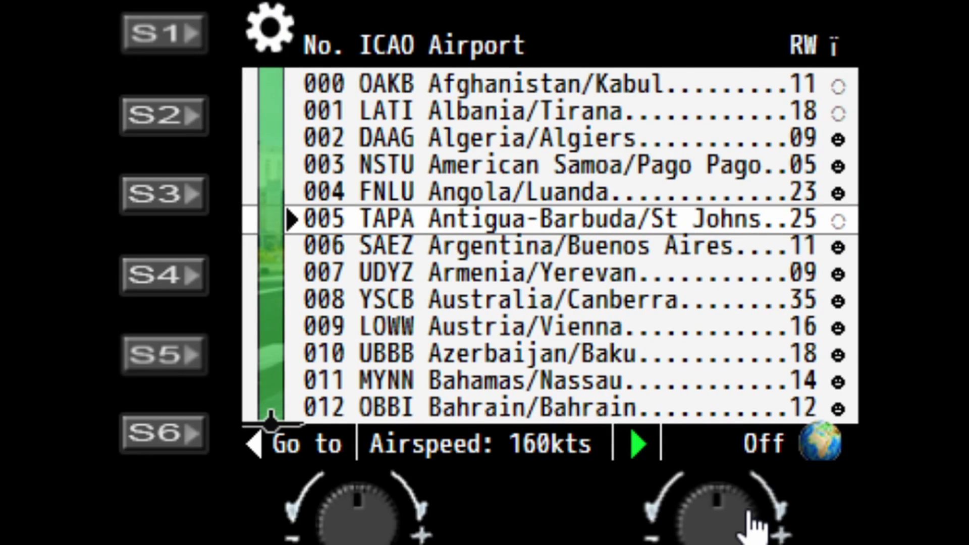
pyautogui.scroll(-20, 756, 527)
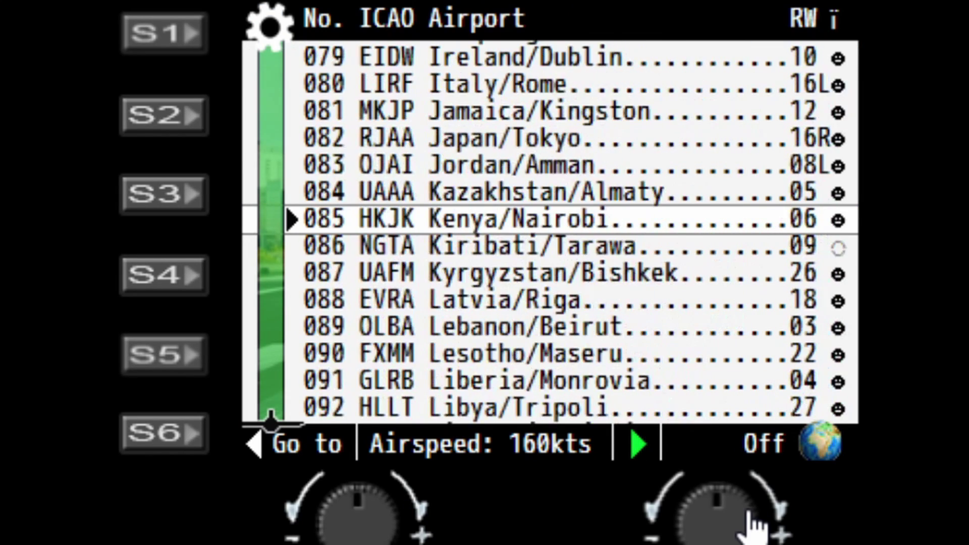
pyautogui.scroll(-20, 756, 526)
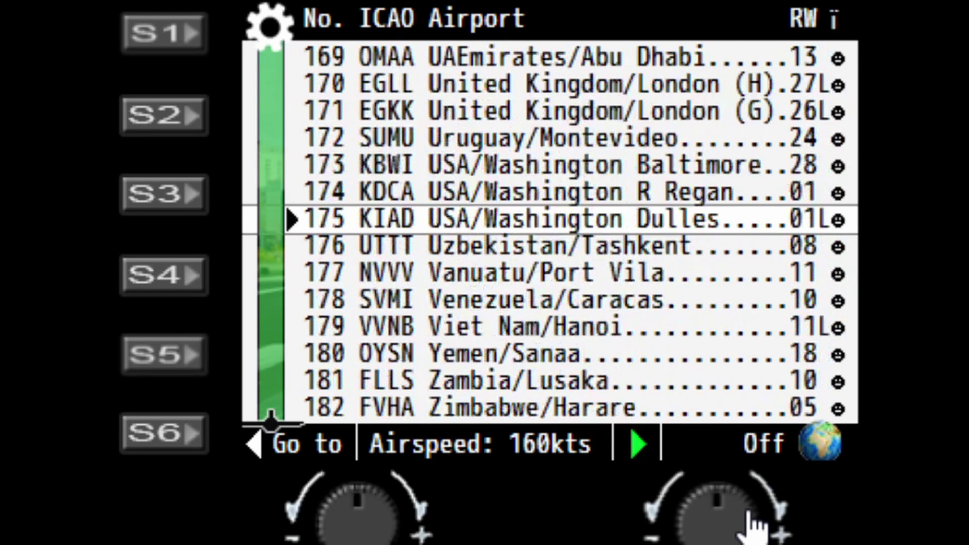
pyautogui.scroll(-17, 756, 526)
pyautogui.scroll(5, 755, 526)
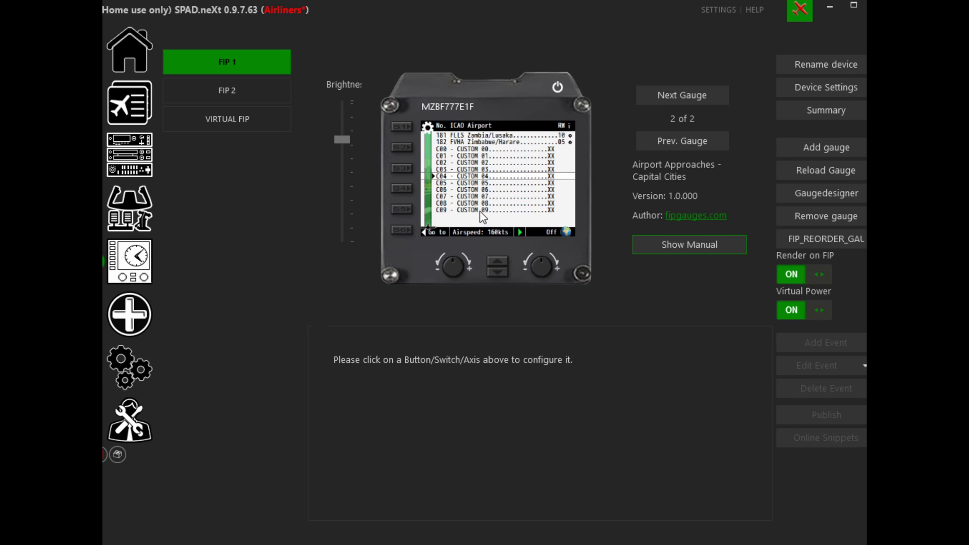
# Open the online manual for the Airport Approaches - Capital Cities gauge.
pyautogui.click(650, 244)
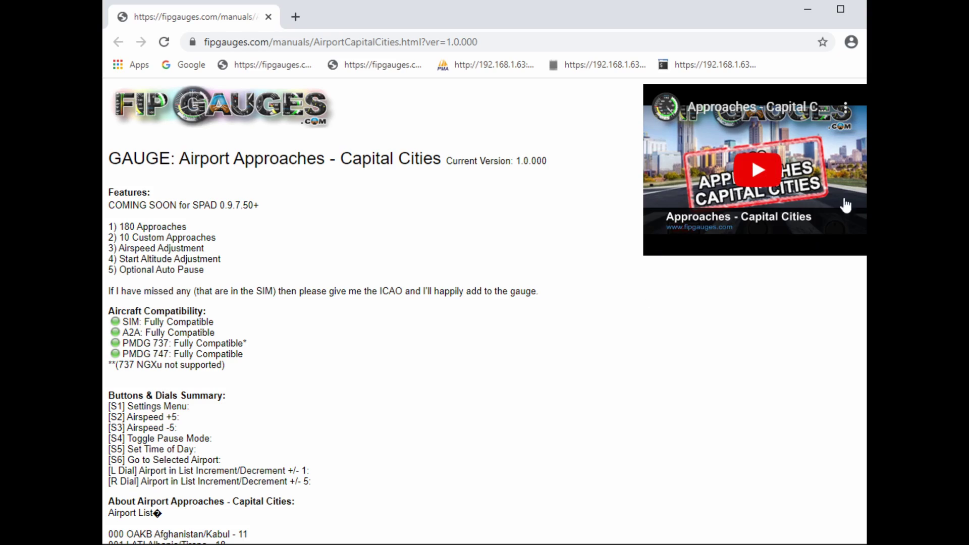
# Scroll the manual to the FG_AIRPORT_CAPITAL_CITIES custom location variables list.
pyautogui.scroll(-20, 750, 155)
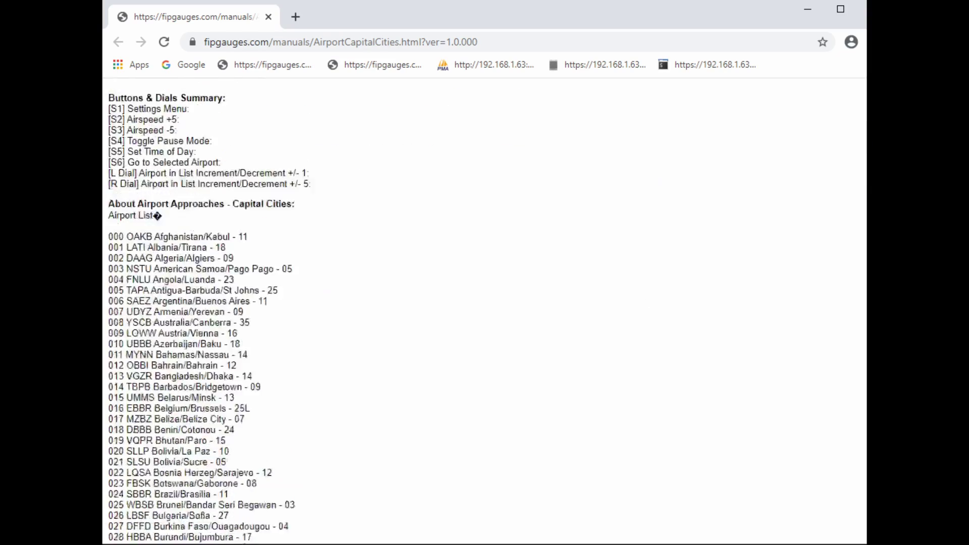
pyautogui.scroll(-5, 821, 486)
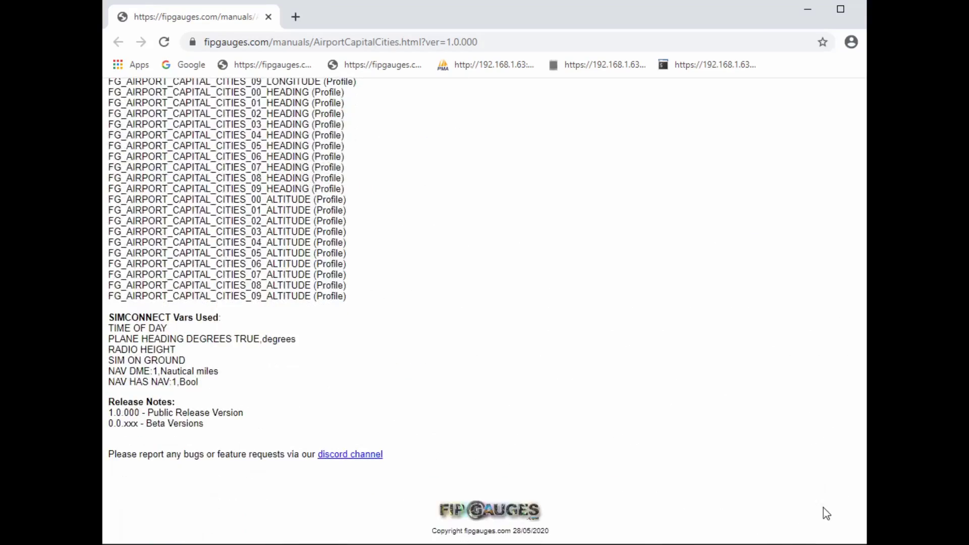
pyautogui.scroll(14, 823, 505)
pyautogui.scroll(-6, 830, 444)
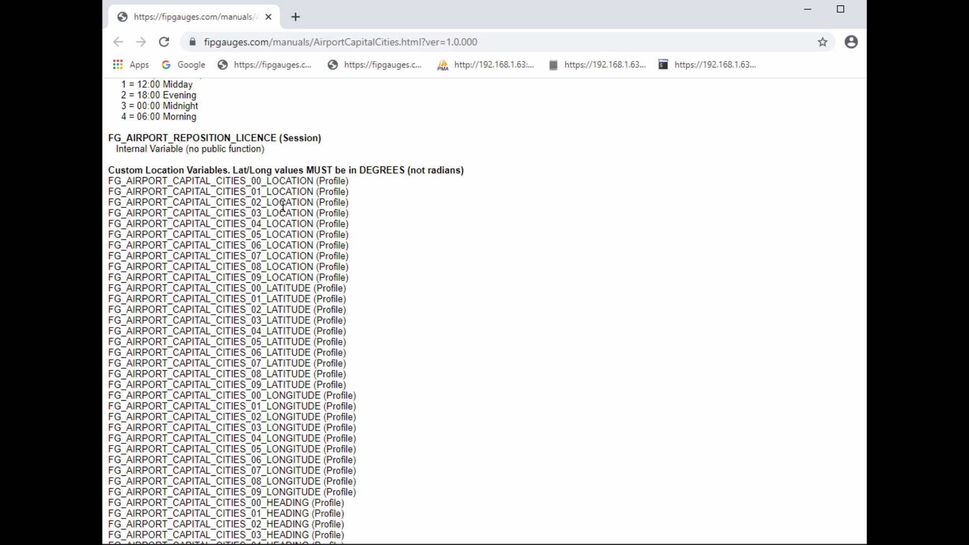
# Copy the FG_AIRPORT_CAPITAL_CITIES_00 prefix from the manual and return to SPAD.neXt.
pyautogui.moveTo(262, 181); pyautogui.dragTo(108, 183)
pyautogui.hotkey('ctrl', 'c')
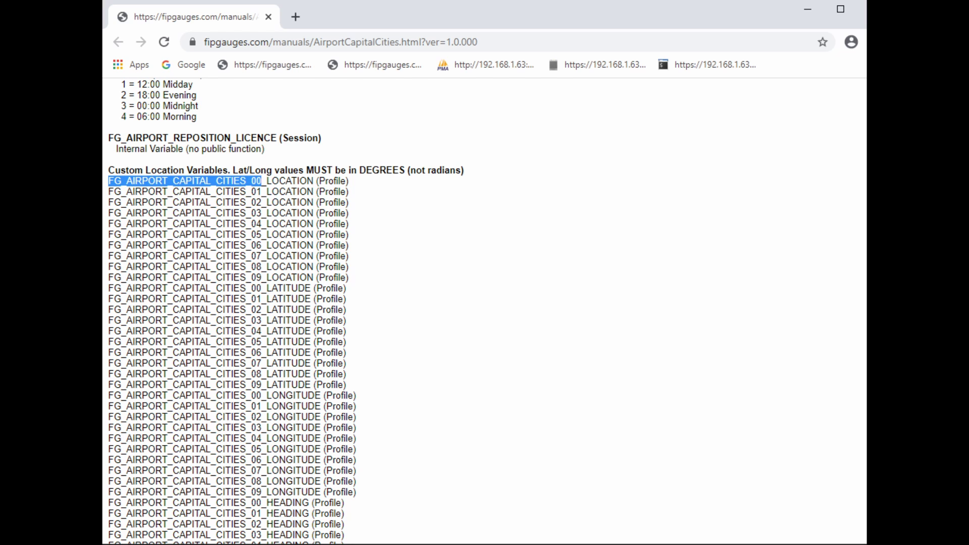
pyautogui.hotkey('alt', 'Tab')
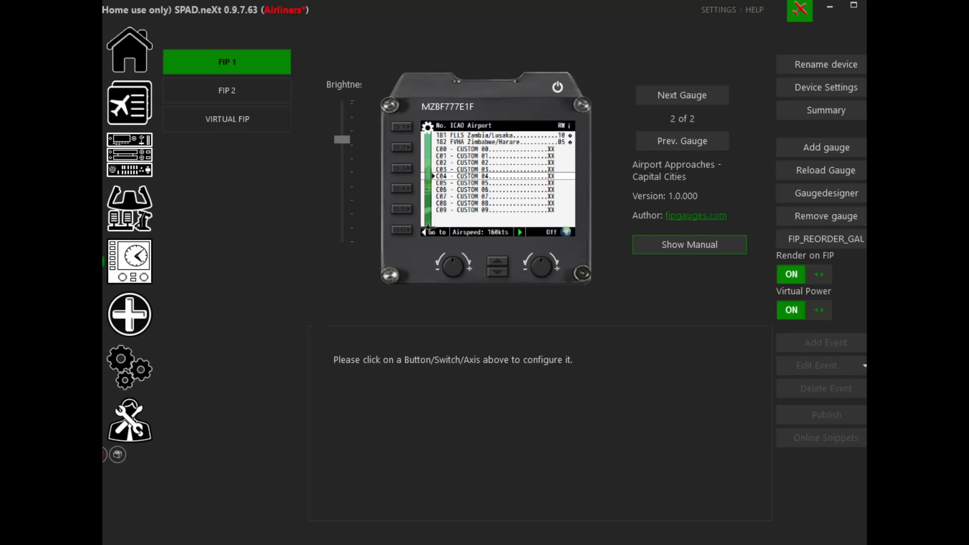
# Clear the Data Monitor variable list and open the Select Datadefinition chooser.
pyautogui.click(135, 315)
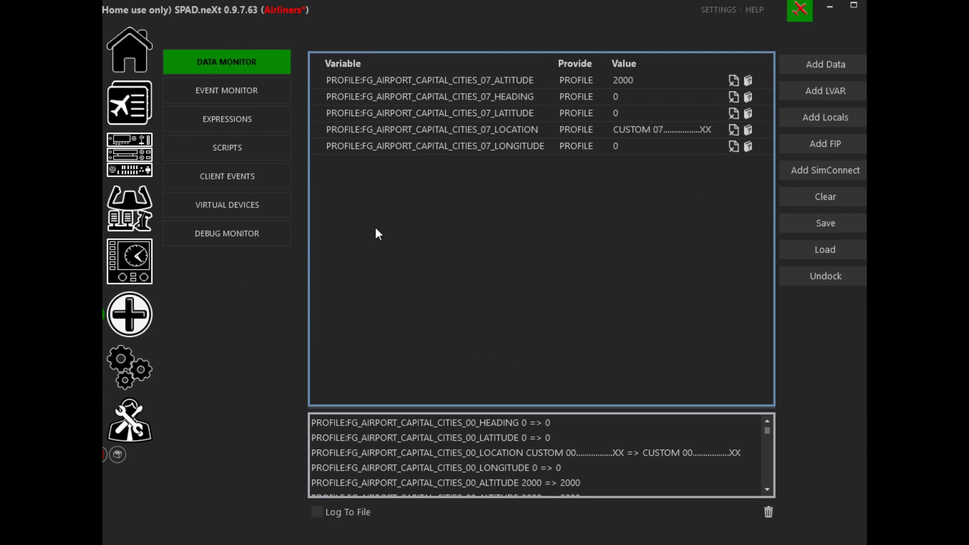
pyautogui.click(819, 201)
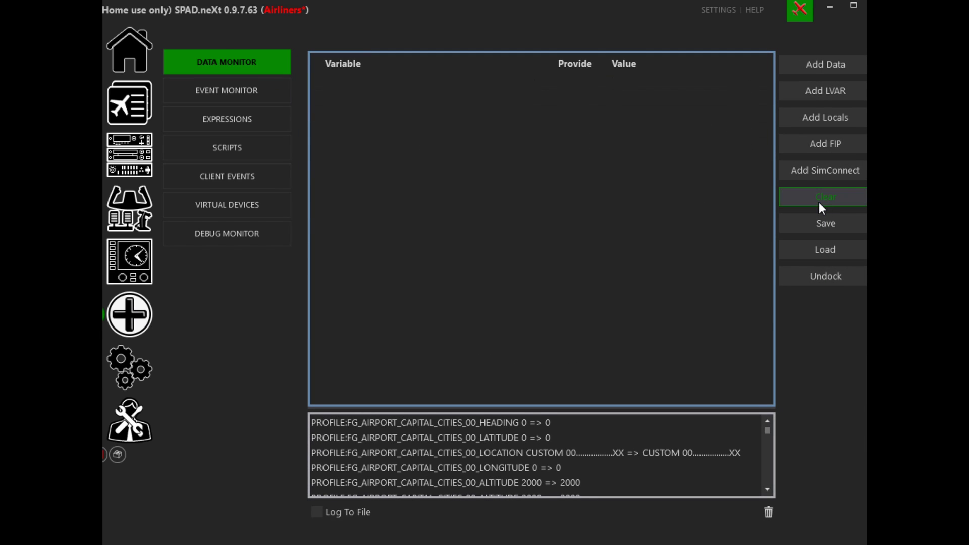
pyautogui.click(814, 70)
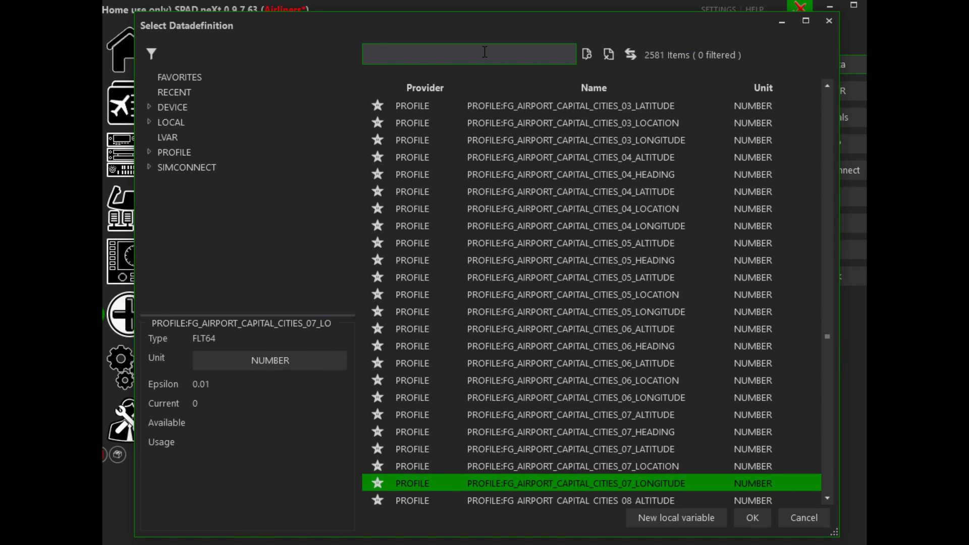
# Search the datadefinitions for FG_AIRPORT_CAPITAL_CITIES_00.
pyautogui.click(485, 52)
pyautogui.hotkey('ctrl', 'v')
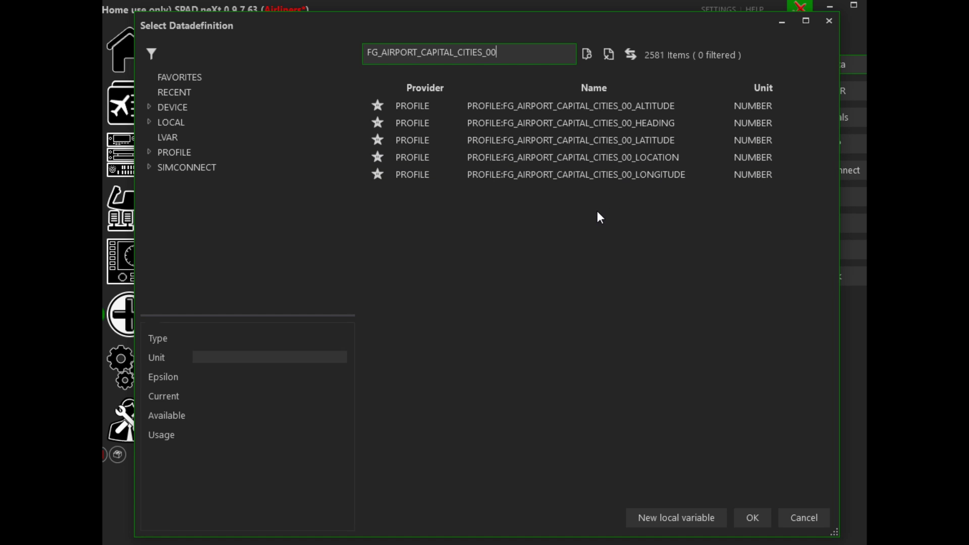
pyautogui.press('BackSpace')
pyautogui.write('1')
pyautogui.press('BackSpace')
pyautogui.write('6')
pyautogui.press('BackSpace')
pyautogui.write('0')
# Add the five CITIES_00 variables, ALTITUDE through LONGITUDE, to the Data Monitor.
pyautogui.click(544, 104)
pyautogui.keyDown('shift'); pyautogui.click(539, 174); pyautogui.keyUp('shift')
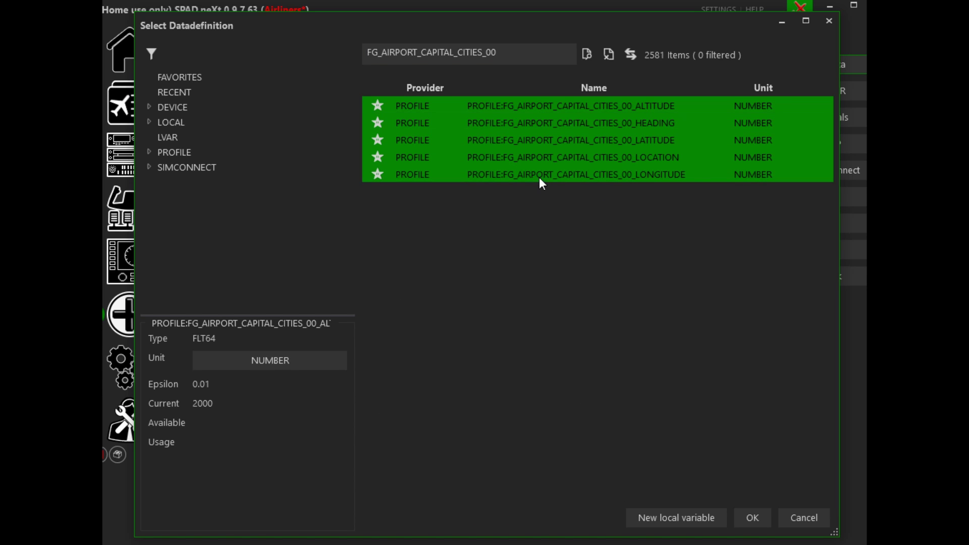
pyautogui.click(751, 518)
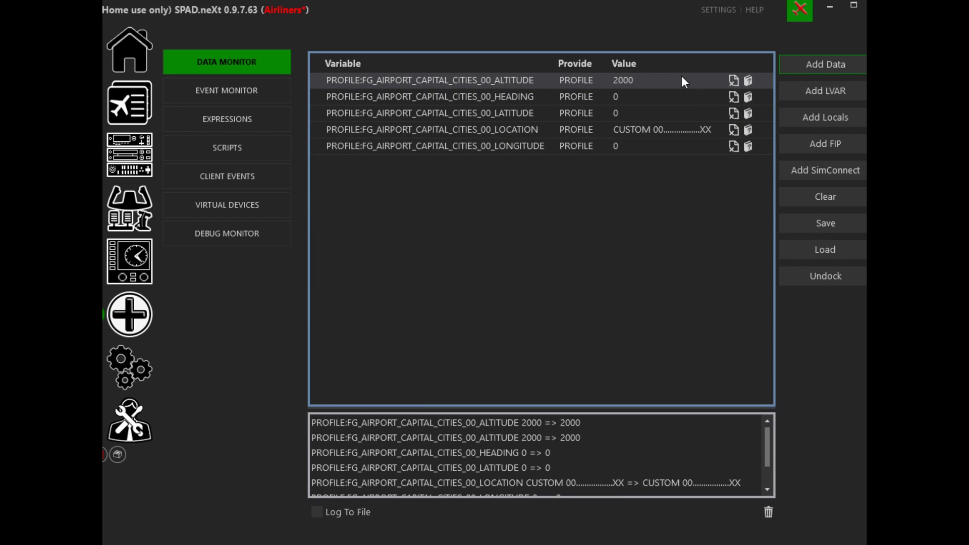
# Enter ALTITUDE 3000, HEADING 90 and LOCATION 'Darens Loc1' for the CITIES_00 variables.
pyautogui.doubleClick(650, 83)
pyautogui.write('300')
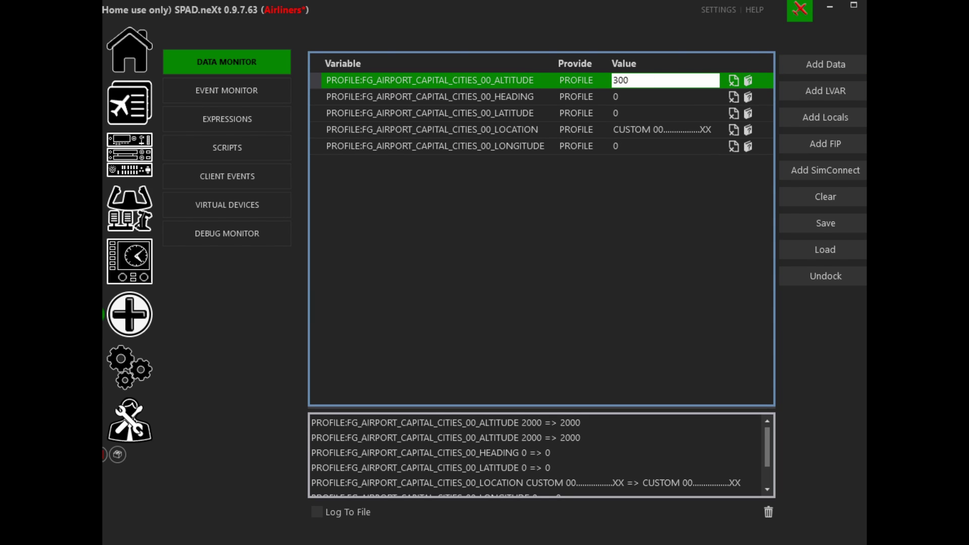
pyautogui.write('0')
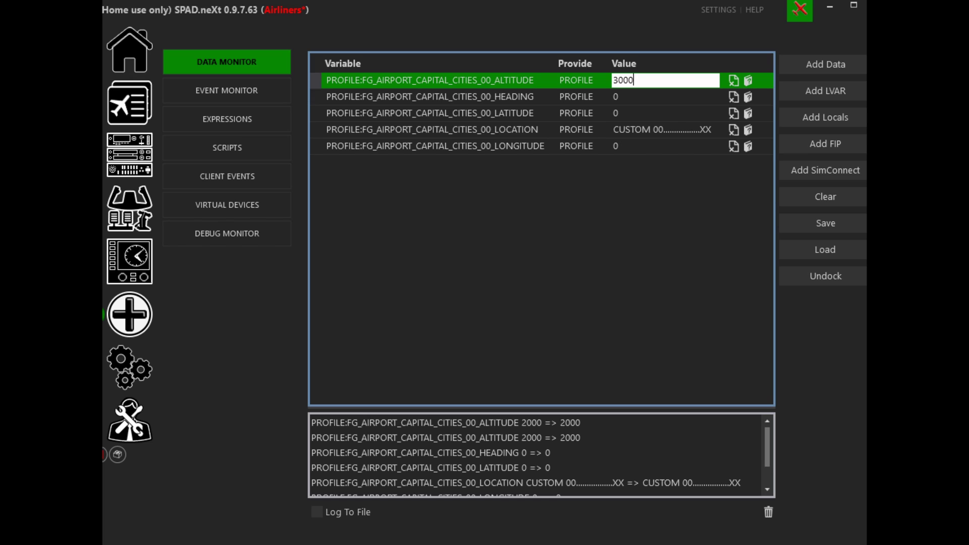
pyautogui.click(649, 103)
pyautogui.write('90')
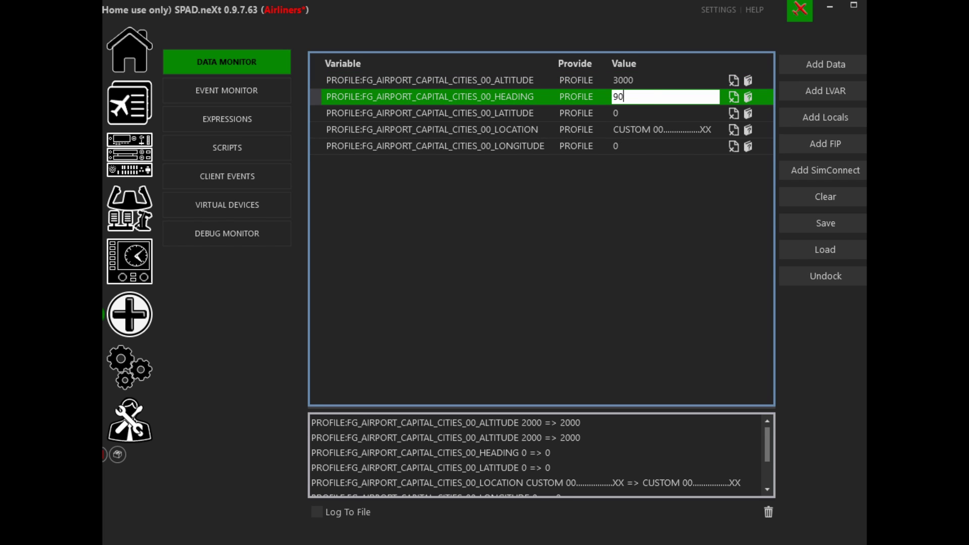
pyautogui.click(650, 132)
pyautogui.click(650, 132)
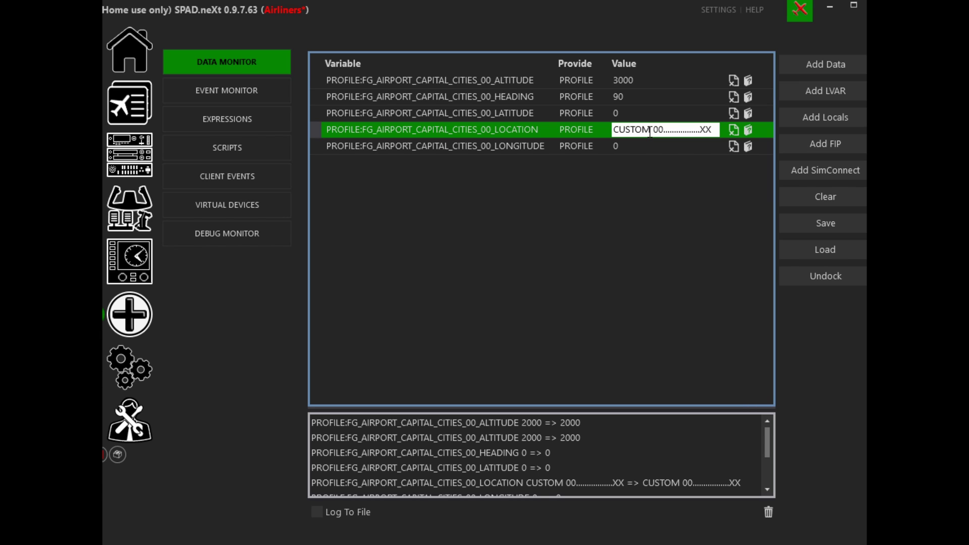
pyautogui.hotkey('ctrl', 'a')
pyautogui.write('Darens')
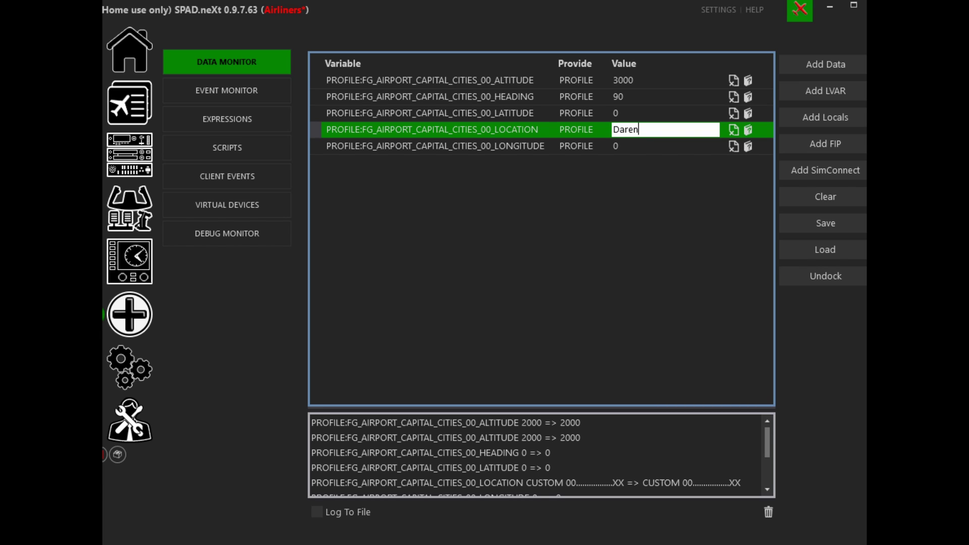
pyautogui.write(' Loc1')
pyautogui.press('Return')
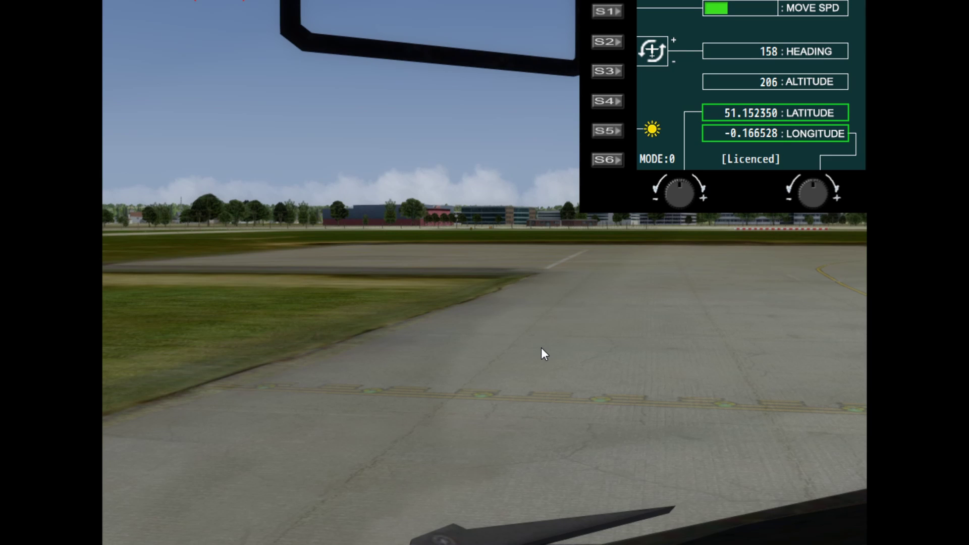
# Switch the Prepar3D view to Outside > Top-Down over the airport.
pyautogui.rightClick(459, 282)
pyautogui.moveTo(526, 217)
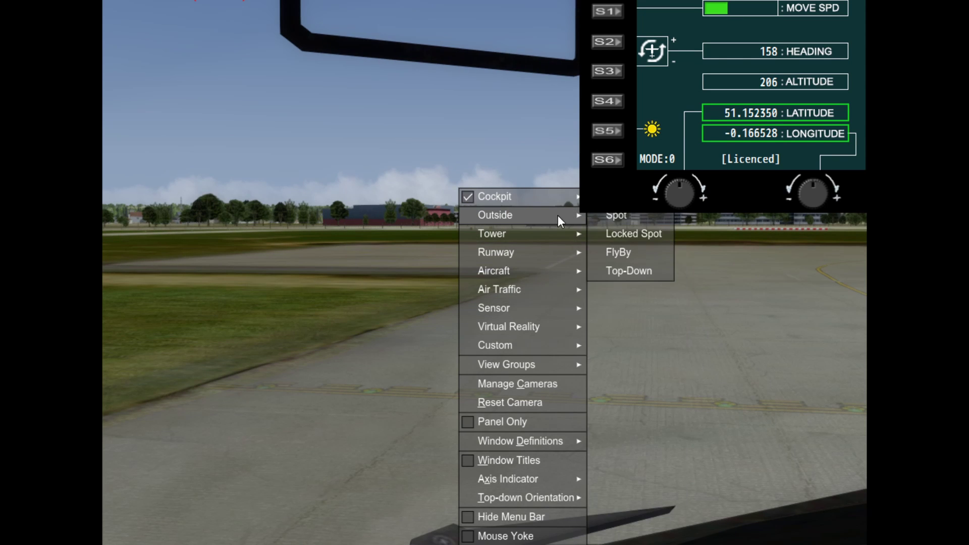
pyautogui.click(629, 271)
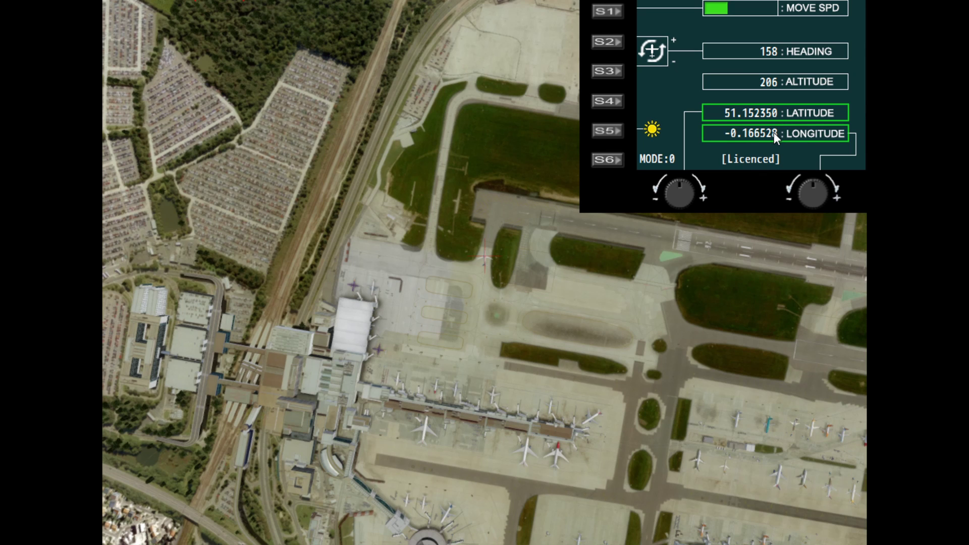
# Toggle the S6 knobs to heading/altitude and back to lat/long, then enable slew mode.
pyautogui.click(604, 160)
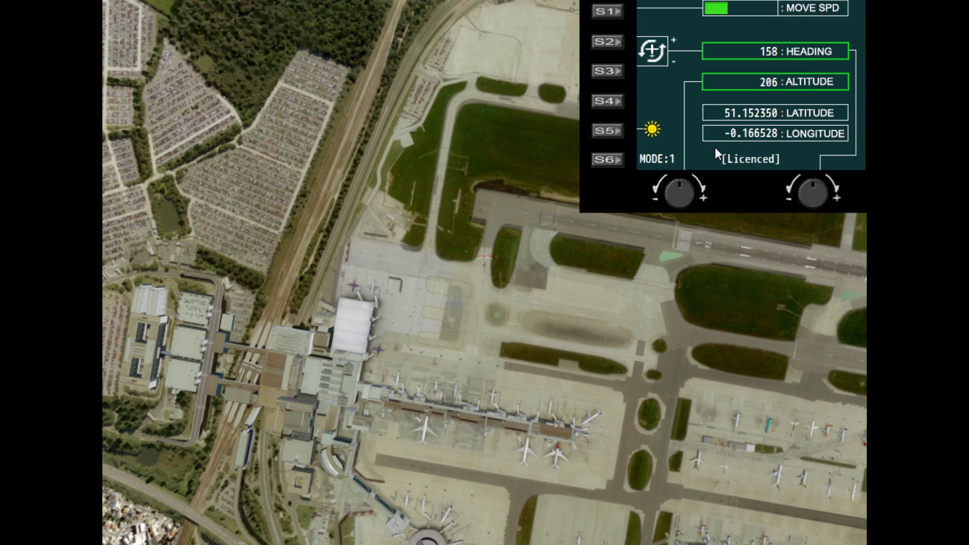
pyautogui.click(624, 161)
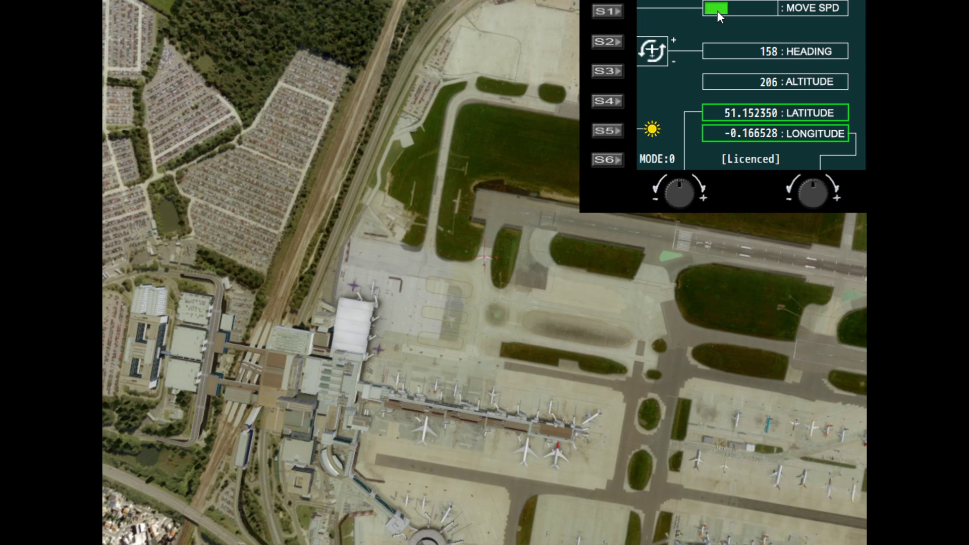
pyautogui.press('y')
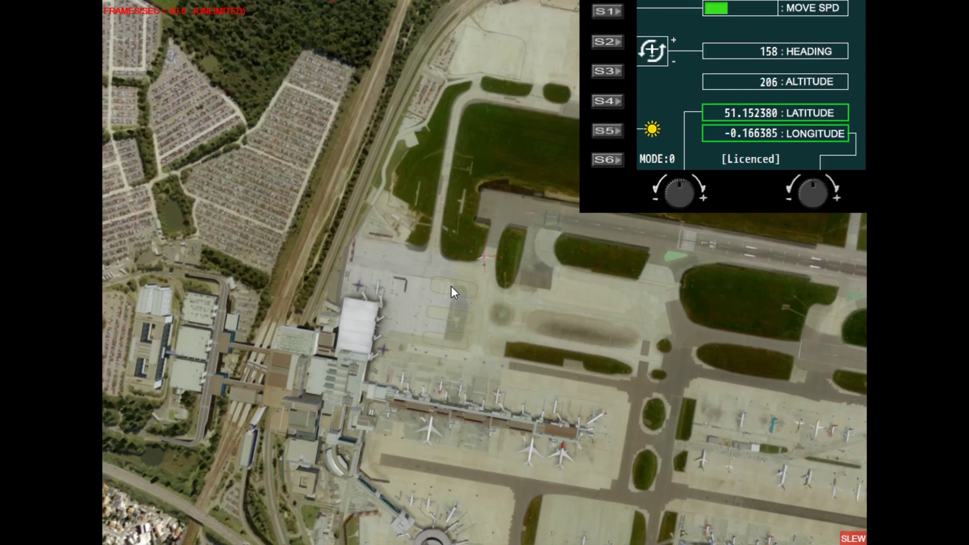
# Zoom in, rotate the airliner's heading clockwise with S2, then zoom back out.
pyautogui.scroll(10, 464, 270)
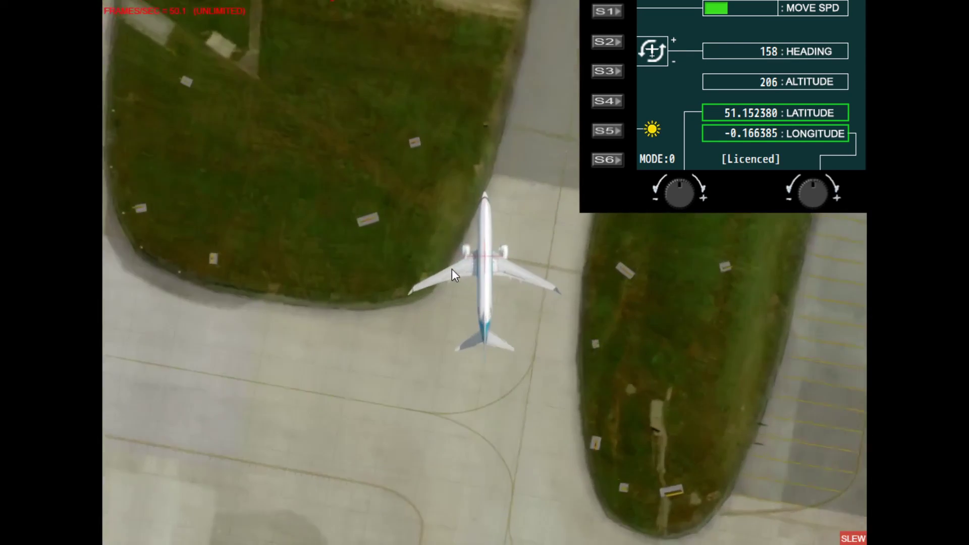
pyautogui.scroll(8, 452, 269)
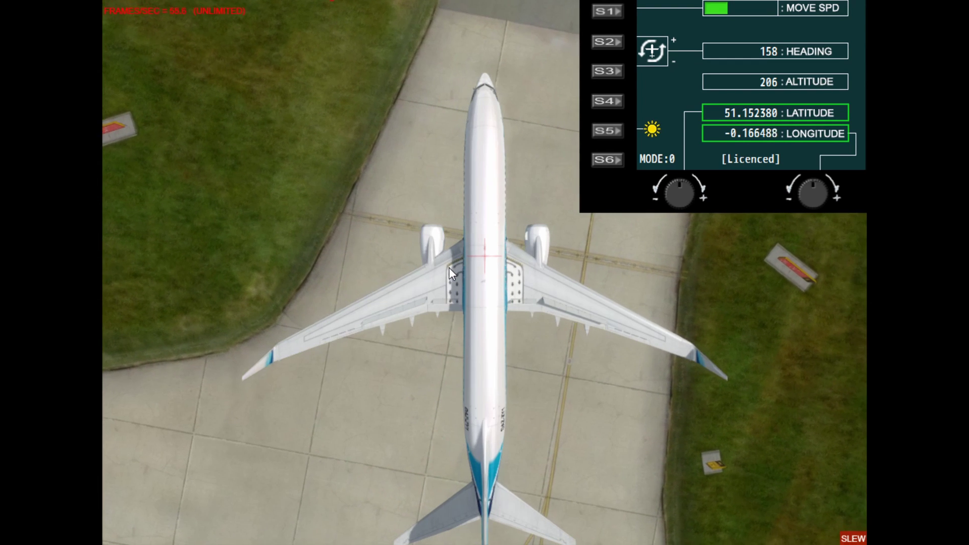
pyautogui.click(612, 44)
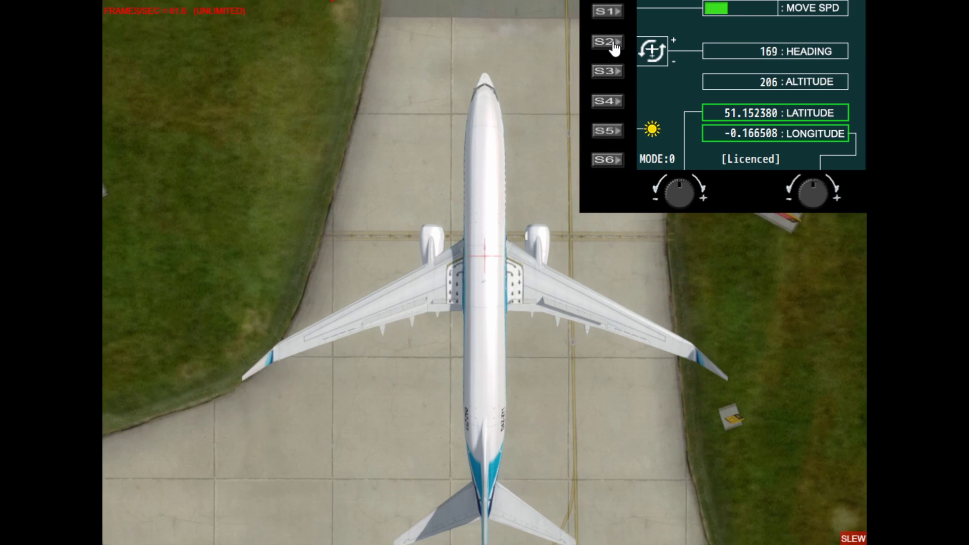
pyautogui.scroll(-3, 813, 198)
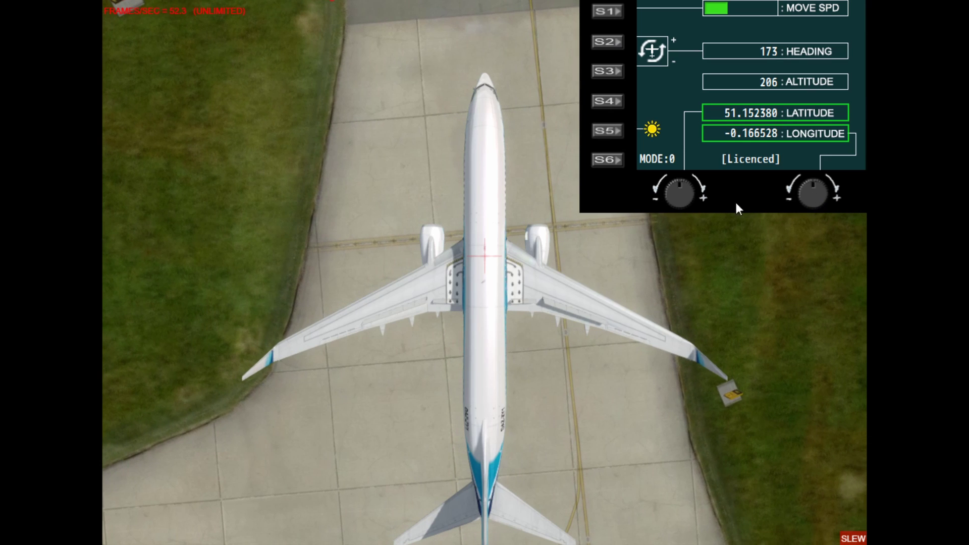
pyautogui.scroll(-3, 678, 190)
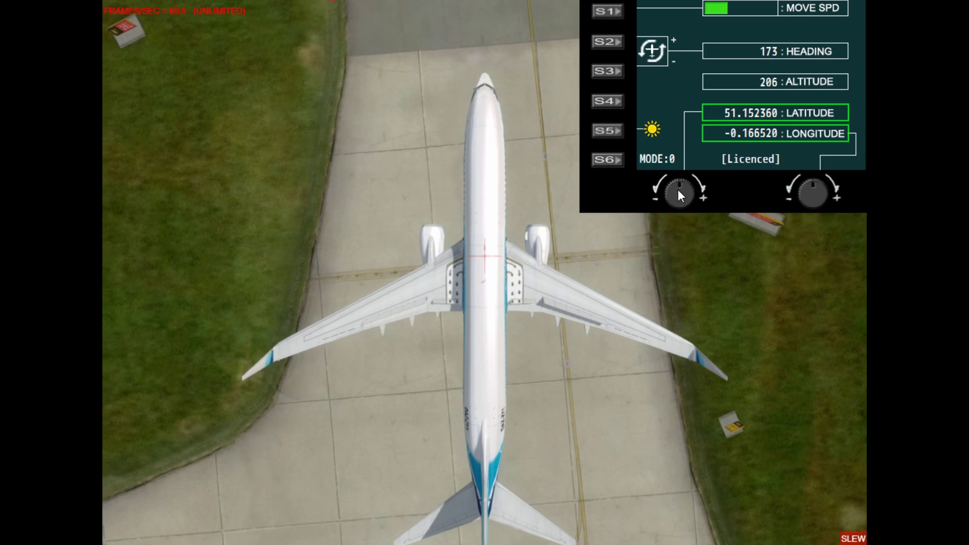
pyautogui.scroll(-2, 677, 201)
pyautogui.scroll(-2, 676, 201)
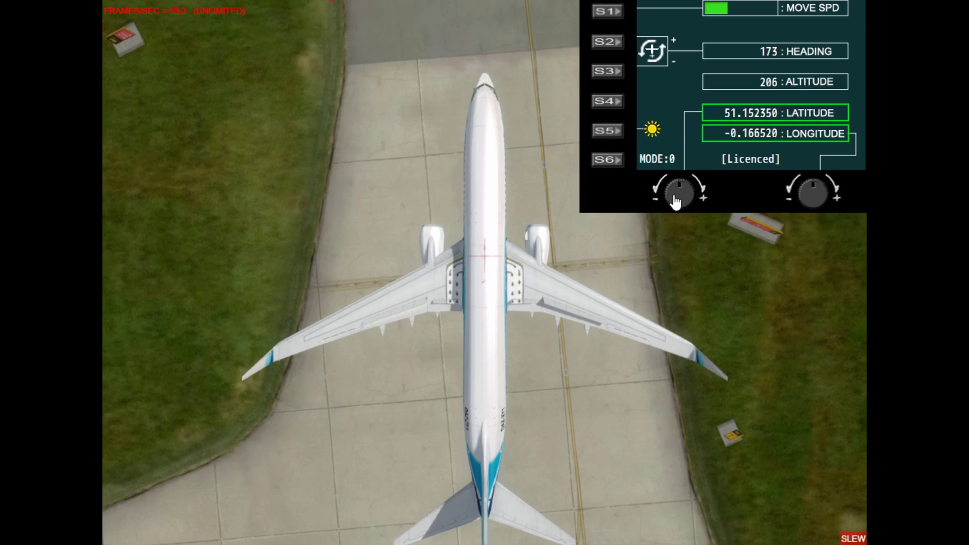
pyautogui.scroll(-2, 677, 201)
pyautogui.scroll(-1, 676, 201)
pyautogui.scroll(-1, 674, 202)
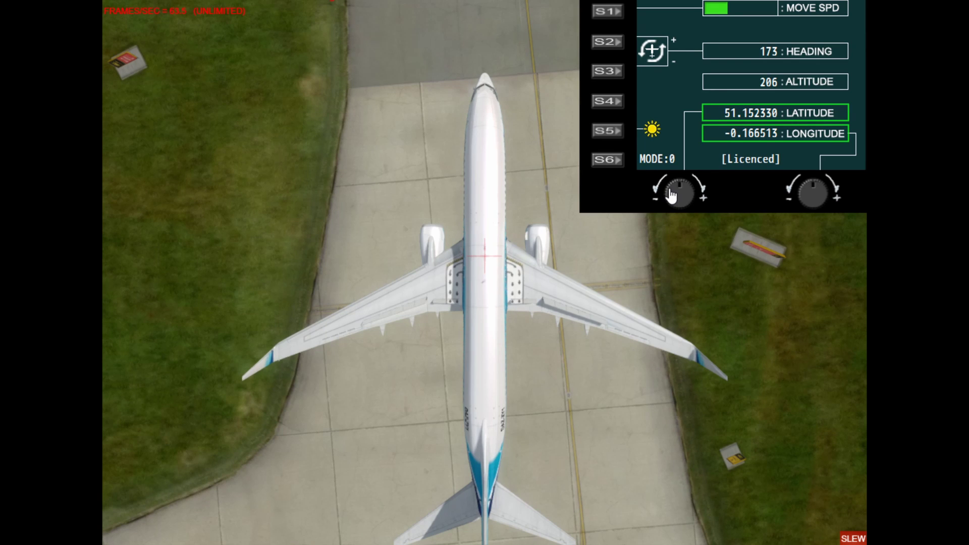
pyautogui.scroll(-3, 547, 157)
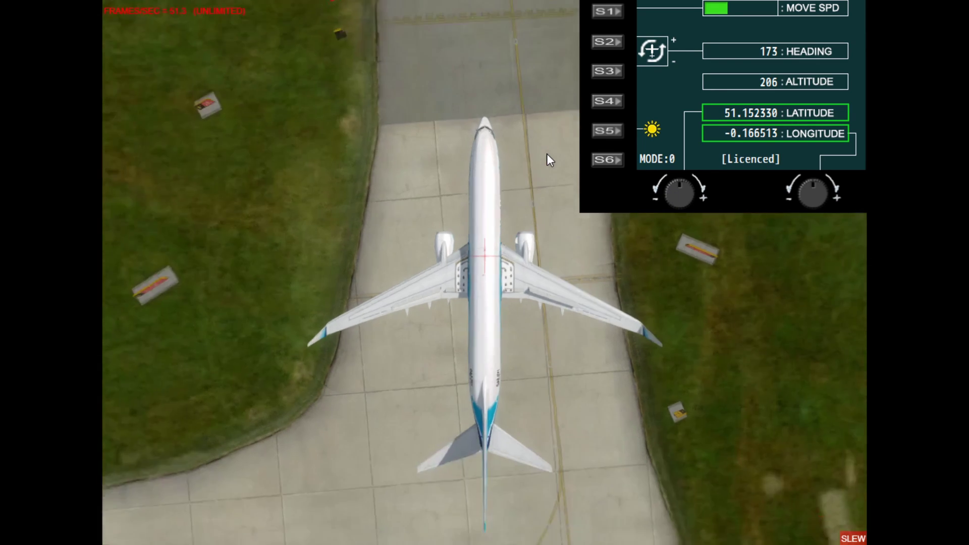
pyautogui.scroll(-5, 546, 154)
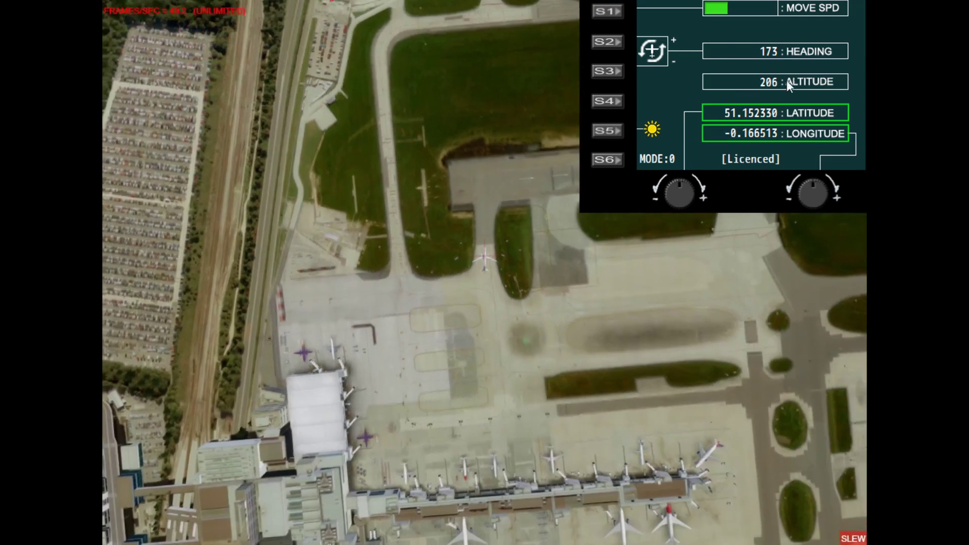
# Raise the slew speed to its highest step and slew the aircraft east from the airport.
pyautogui.press('+')
pyautogui.press('+')
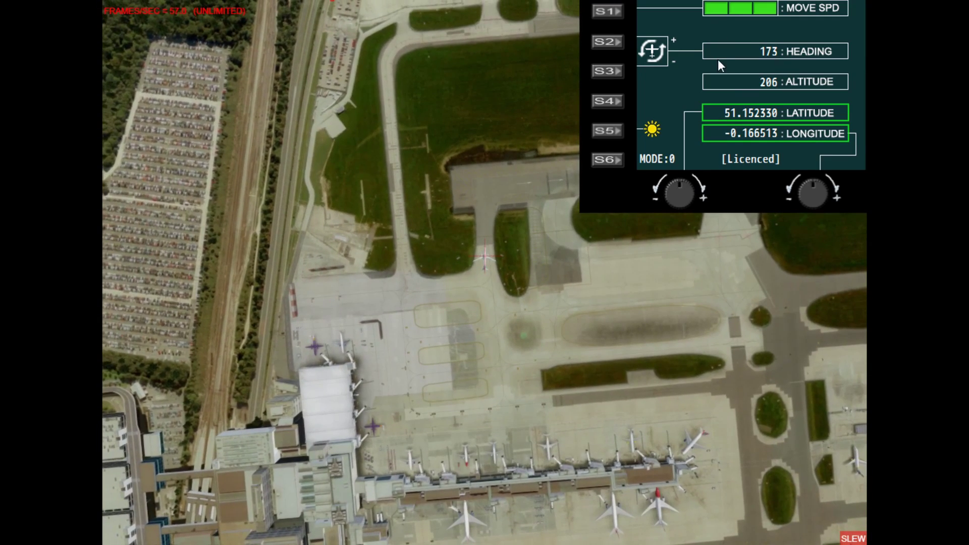
pyautogui.press('Up')
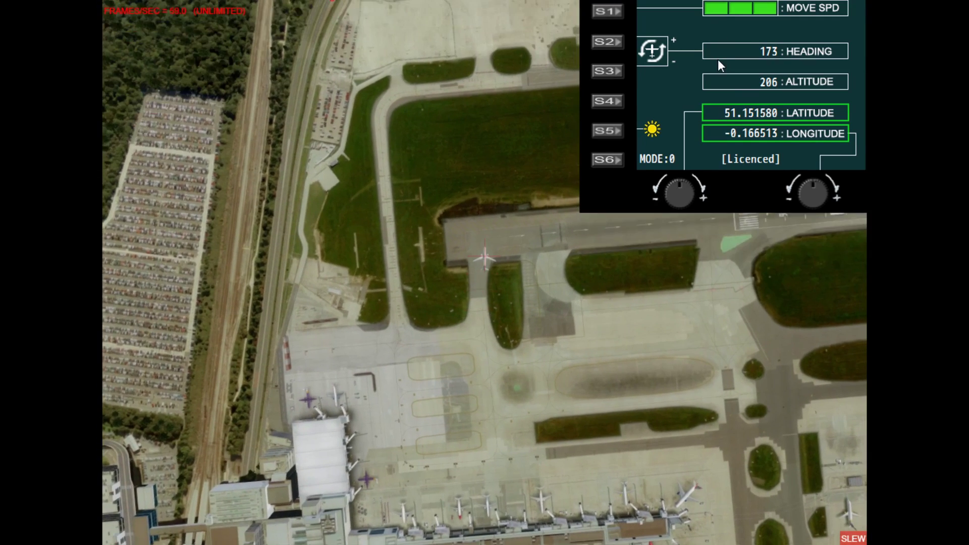
pyautogui.press('Left')
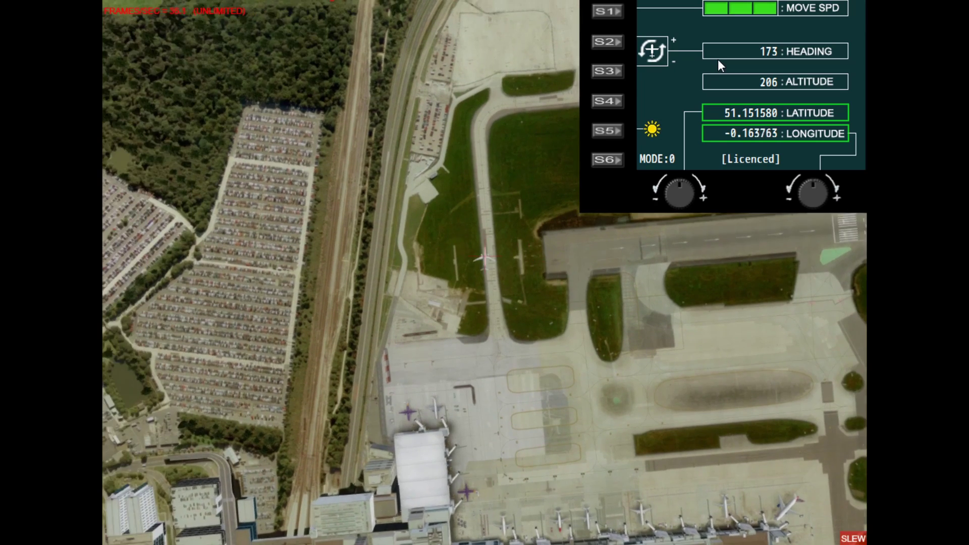
pyautogui.press('Down')
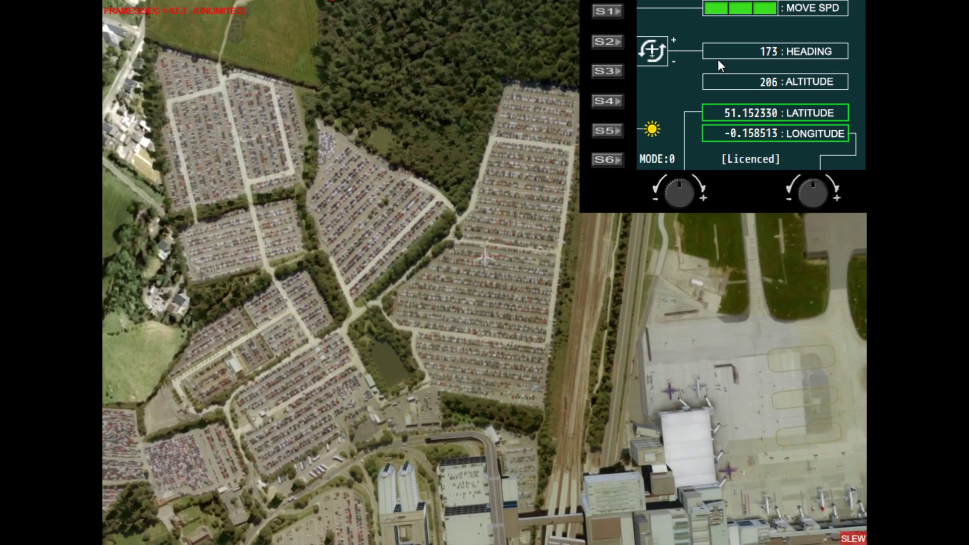
pyautogui.press('-')
pyautogui.press('-')
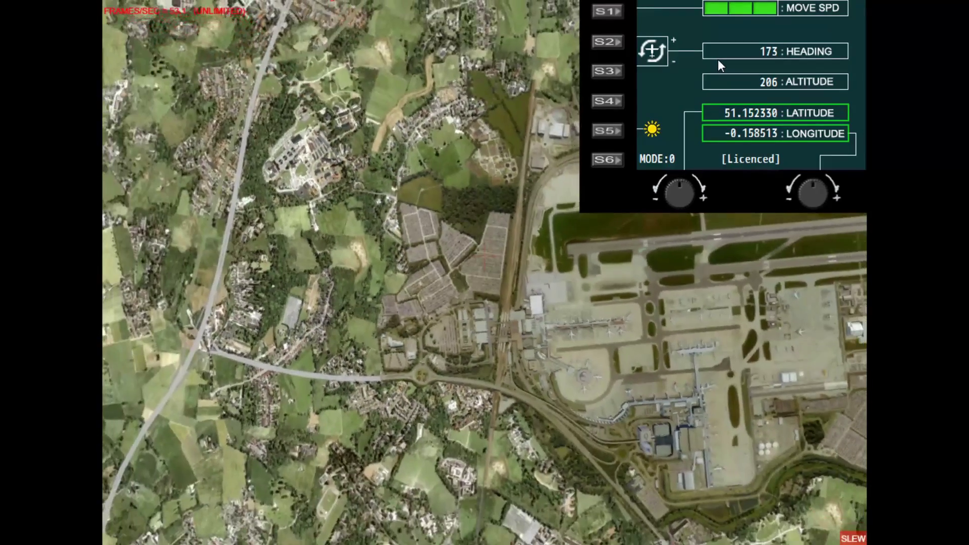
pyautogui.press('Down')
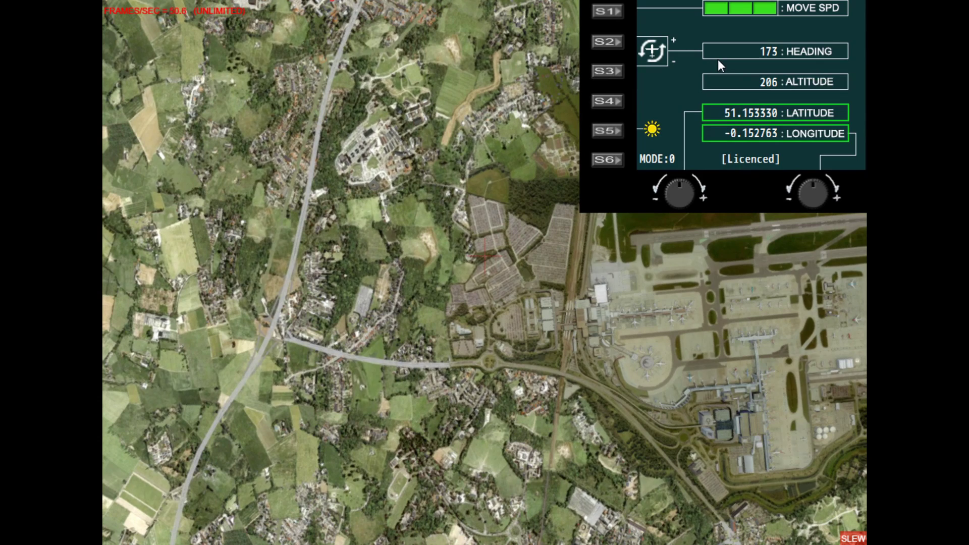
pyautogui.press('pageup')
pyautogui.press('Down')
pyautogui.press('Down')
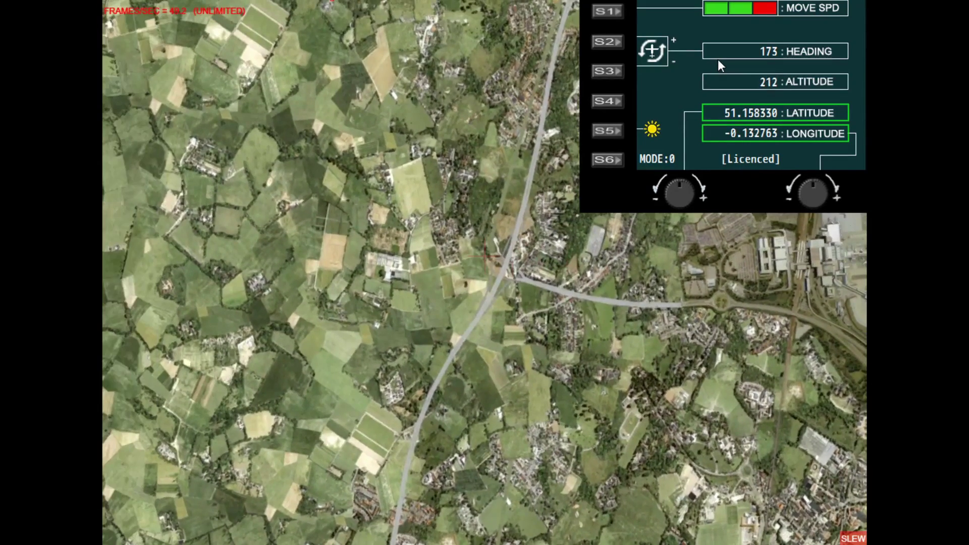
# Slew the aircraft onto the field at 51.155830, -0.112763, heading 173, altitude 226.
pyautogui.scroll(-5, 723, 59)
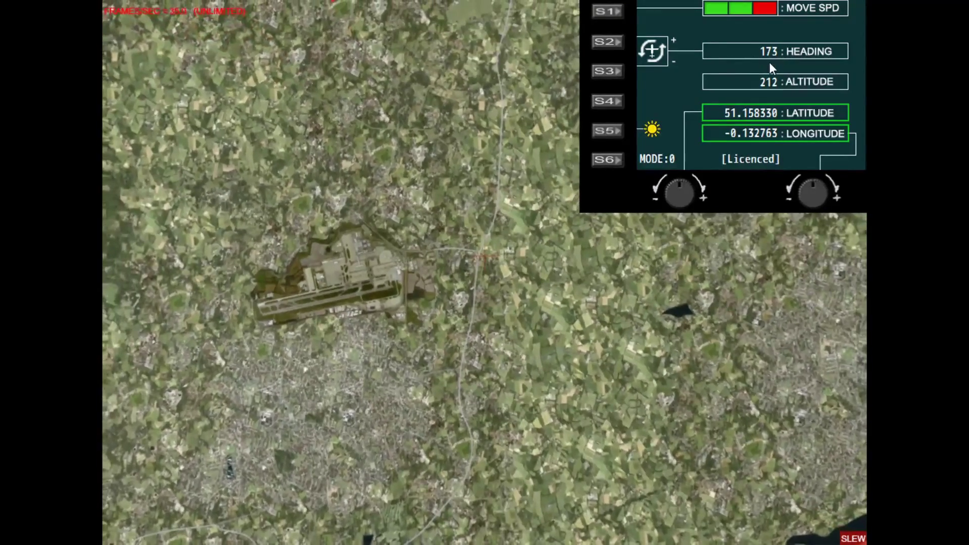
pyautogui.scroll(5, 767, 76)
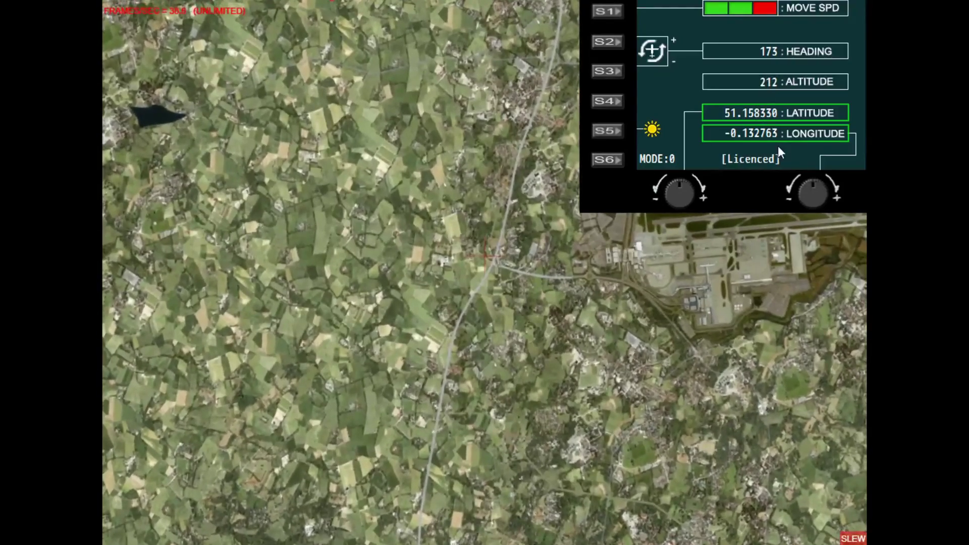
pyautogui.press('Up')
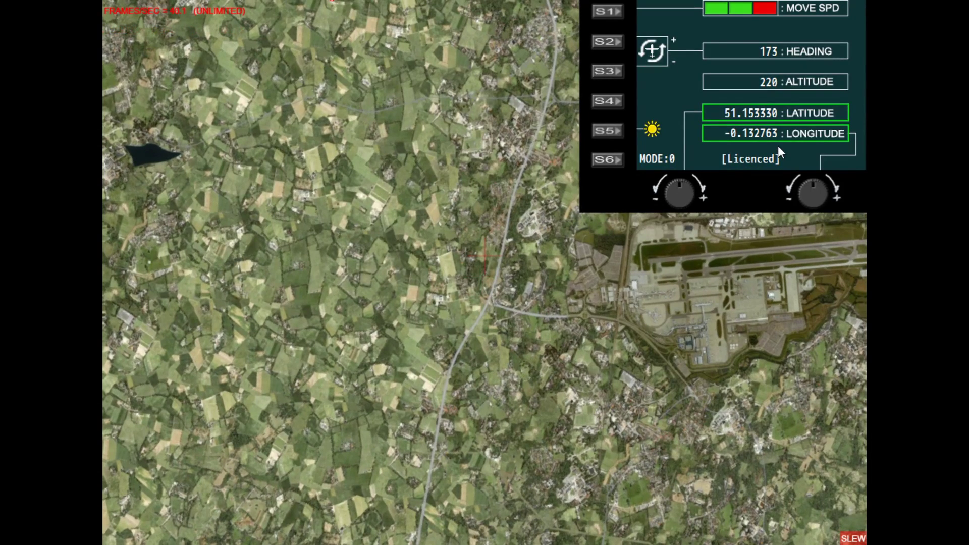
pyautogui.press('Left')
pyautogui.press('Left')
pyautogui.press('Left')
pyautogui.press('Left')
pyautogui.press('Left')
pyautogui.press('Left')
pyautogui.press('Left')
pyautogui.press('Left')
pyautogui.press('Down')
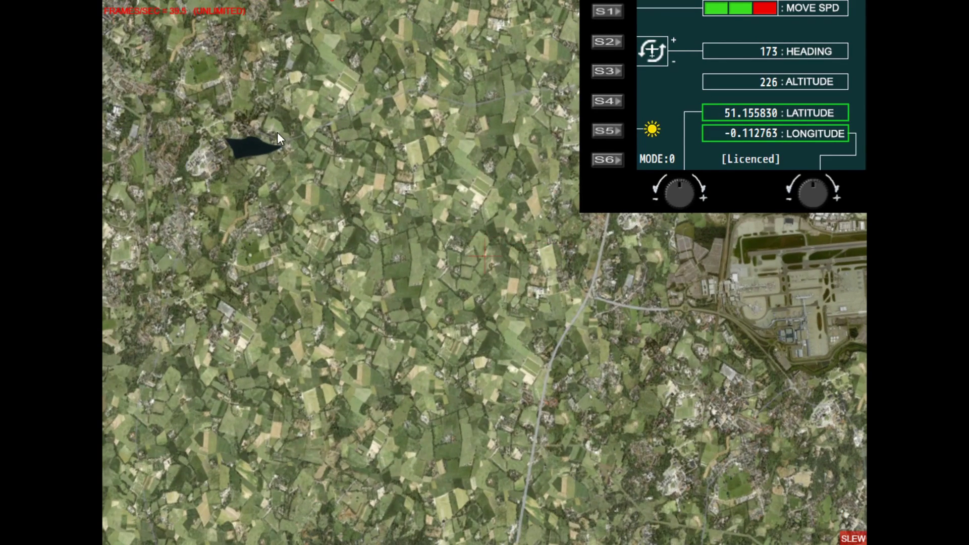
pyautogui.rightClick(278, 132)
# From the cockpit view, slew the aircraft upward and swing it to heading 253 toward the runway.
pyautogui.moveTo(390, 144)
pyautogui.click(443, 144)
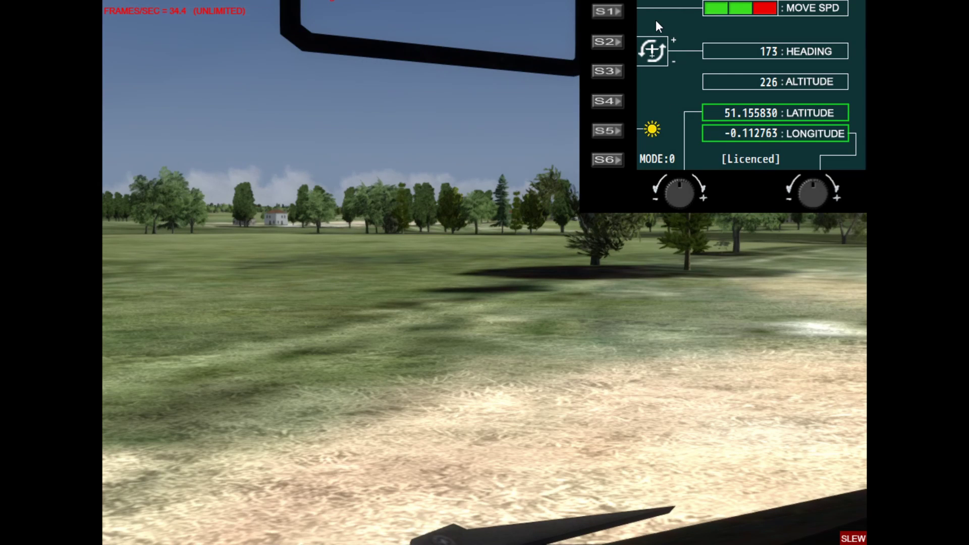
pyautogui.click(604, 172)
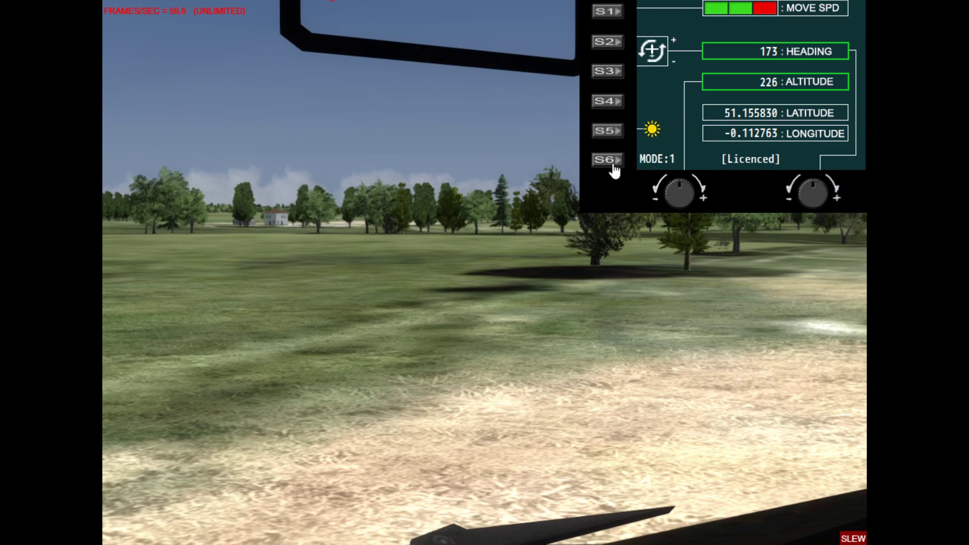
pyautogui.click(817, 199)
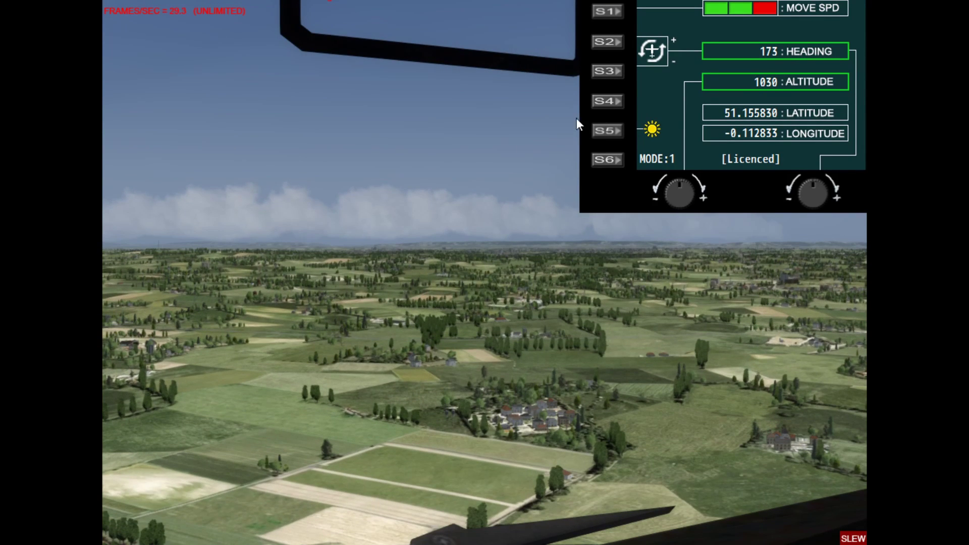
pyautogui.click(604, 44)
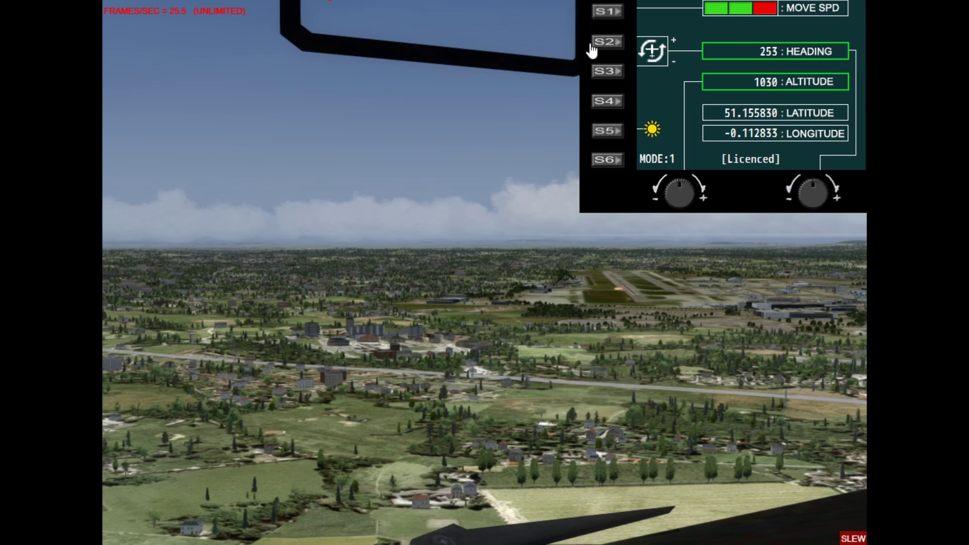
# Shift the aircraft to latitude 51.160830, longitude -0.097833 and altitude 1230.
pyautogui.click(618, 152)
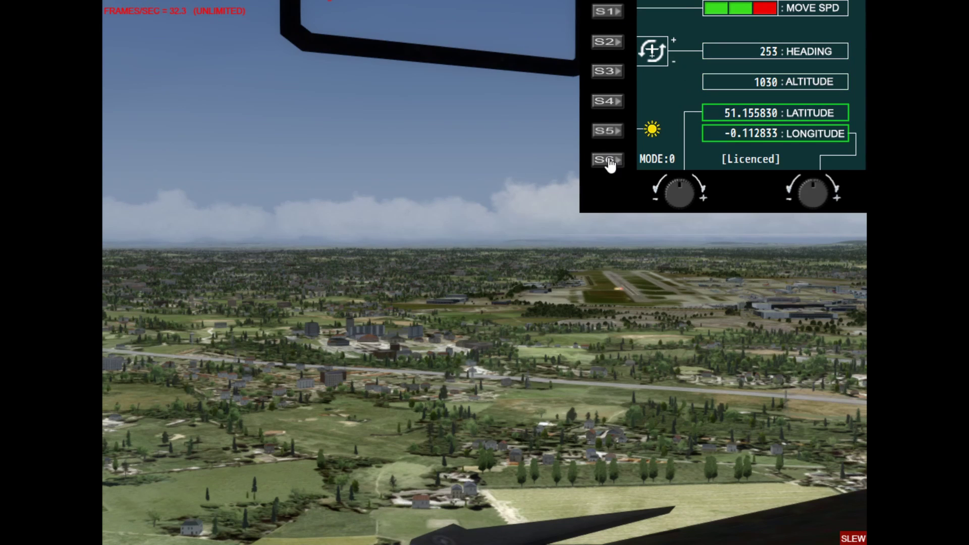
pyautogui.scroll(1, 744, 197)
pyautogui.scroll(1, 743, 192)
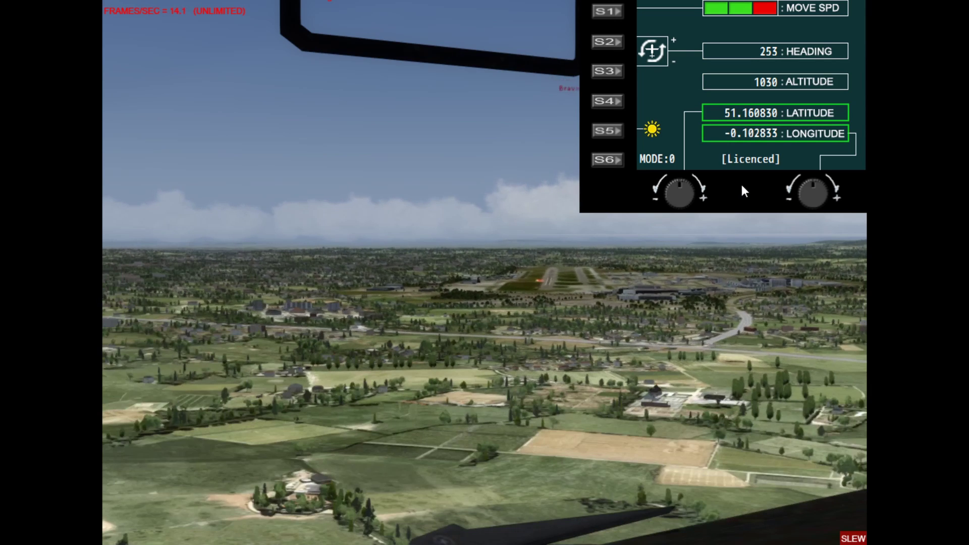
pyautogui.scroll(2, 740, 183)
pyautogui.click(614, 160)
pyautogui.scroll(2, 615, 161)
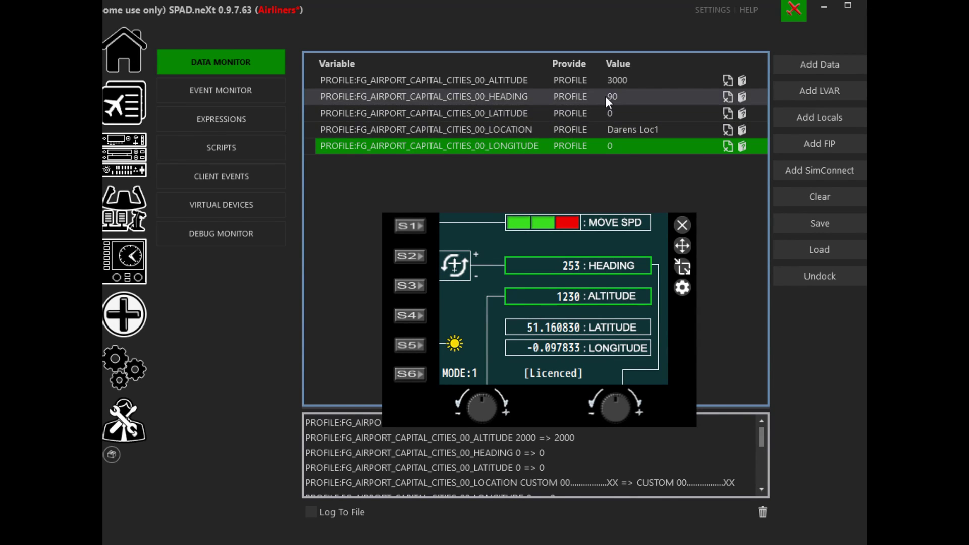
# Enter latitude 51.160830, longitude -0.097833, heading 253 and altitude 1300 for CAPITAL_CITIES_00.
pyautogui.doubleClick(616, 117)
pyautogui.write('51.160830')
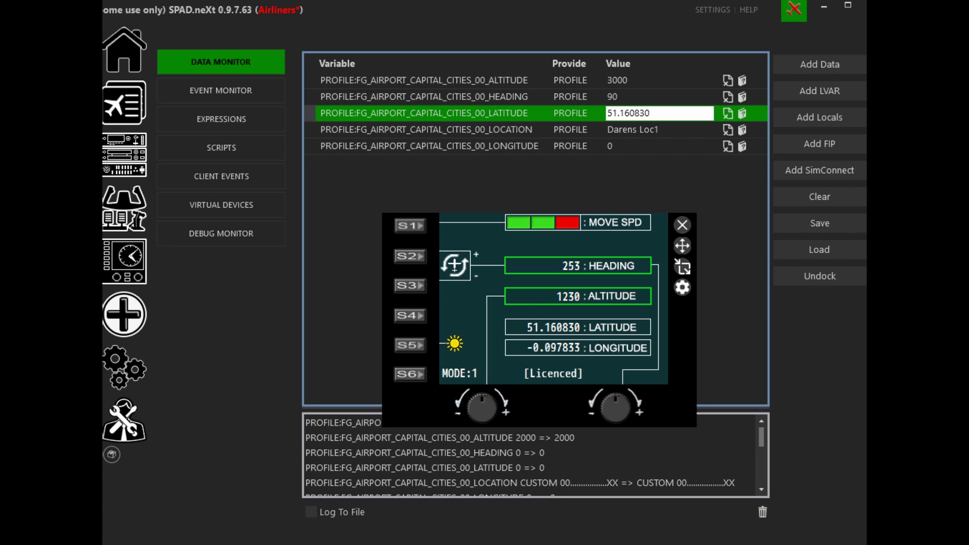
pyautogui.click(623, 146)
pyautogui.click(623, 146)
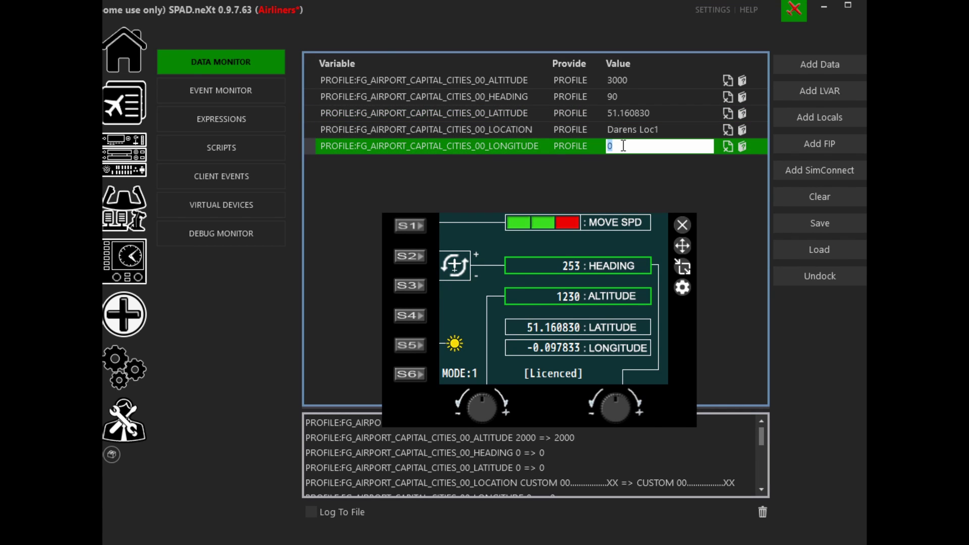
pyautogui.write('-0.097833')
pyautogui.click(623, 99)
pyautogui.write('253')
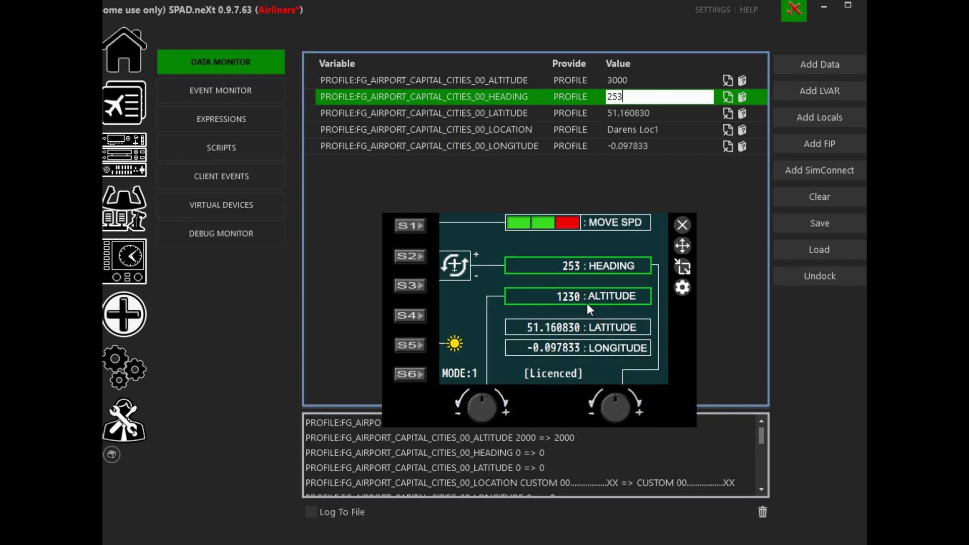
pyautogui.click(642, 82)
pyautogui.click(596, 78)
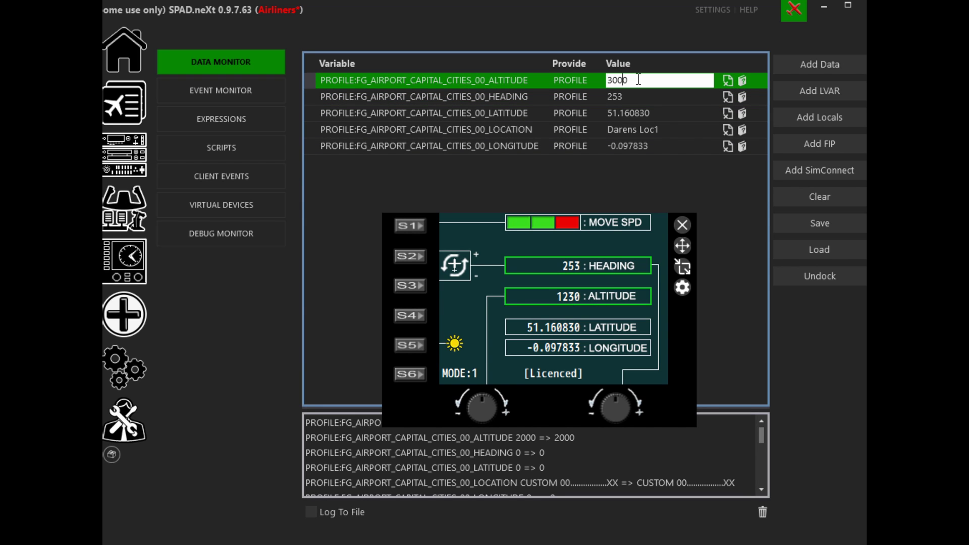
pyautogui.write('1300')
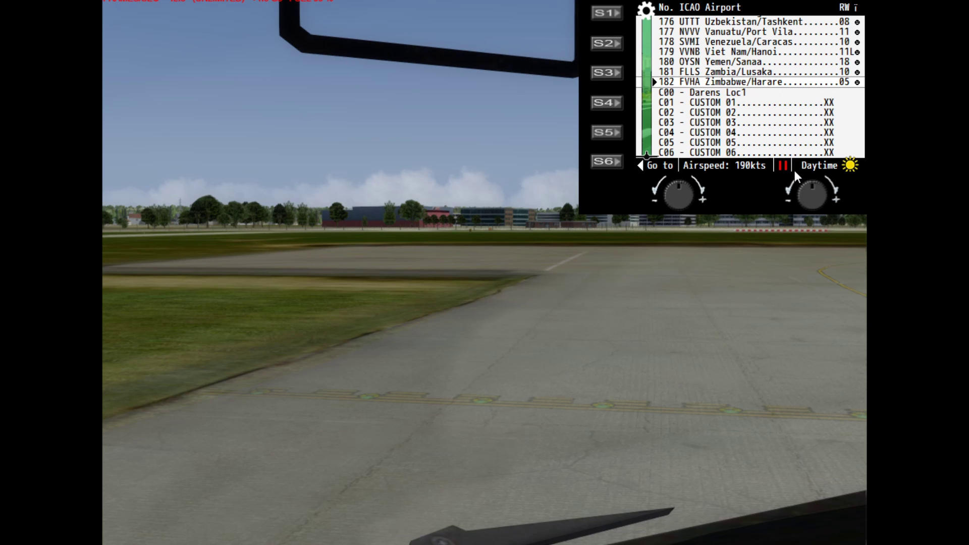
# Select C00 - Darens Loc1 on the Capital Cities gauge and go to it.
pyautogui.click(688, 201)
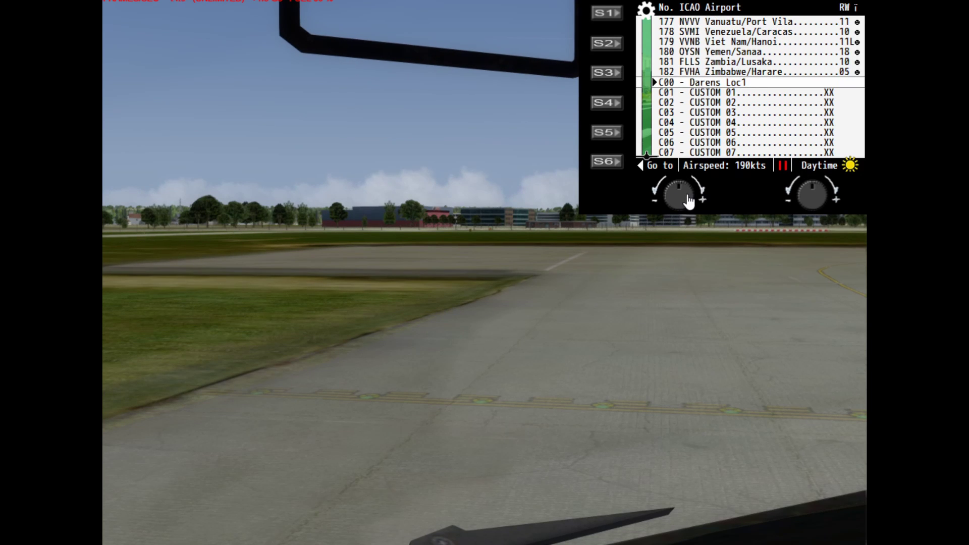
pyautogui.click(604, 167)
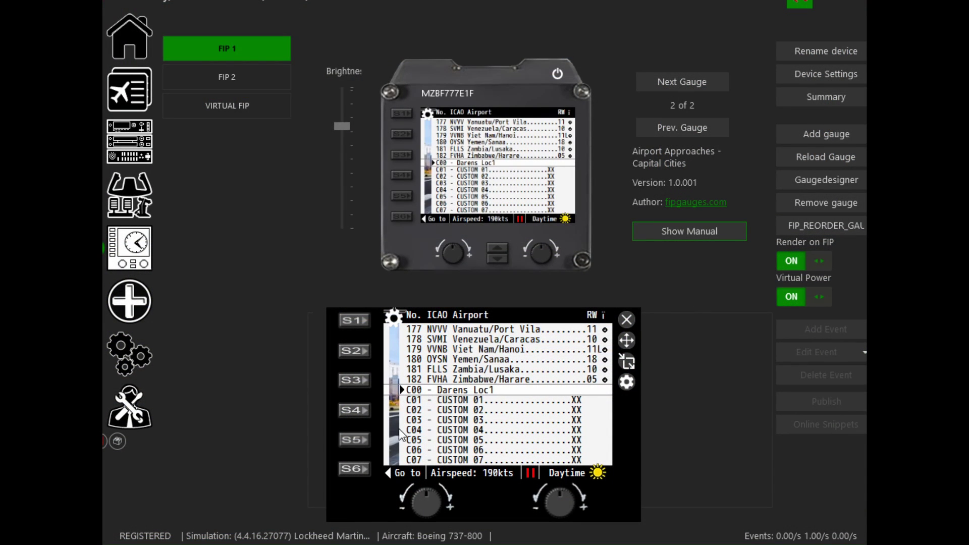
# Add all five FG_AIRPORT_CAPITAL_CITIES_01 variables to the Data Monitor.
pyautogui.scroll(-1, 437, 509)
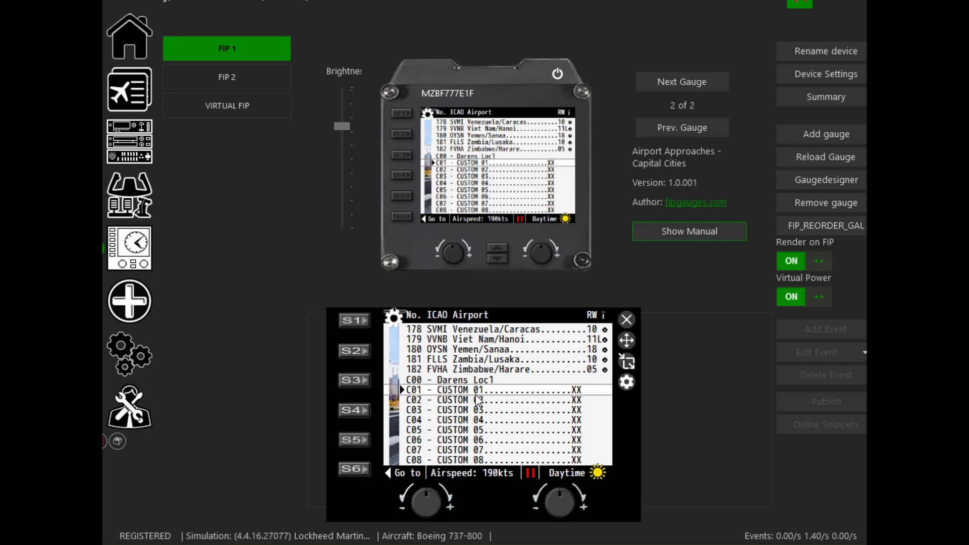
pyautogui.click(122, 306)
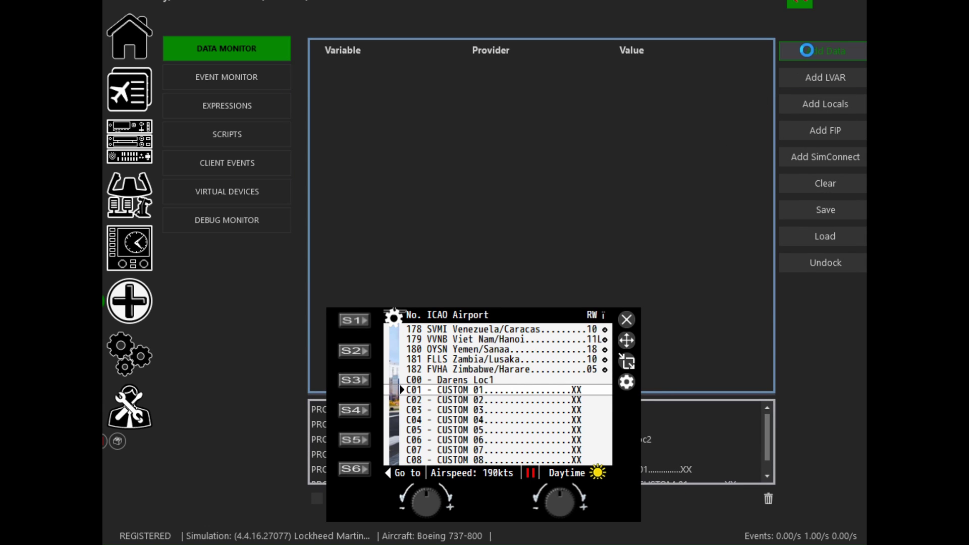
pyautogui.click(825, 51)
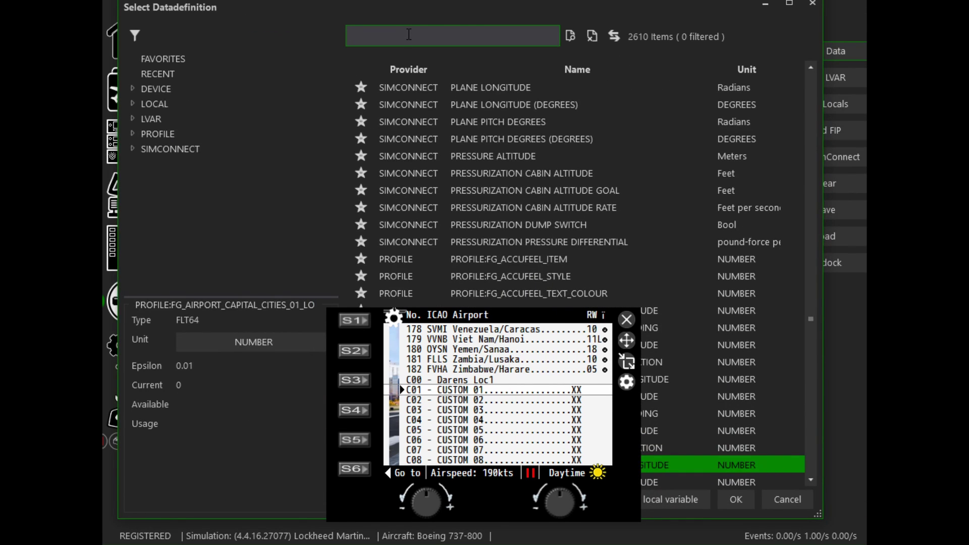
pyautogui.write('FG_AIRPORT_CAPITAL_CITIES_00')
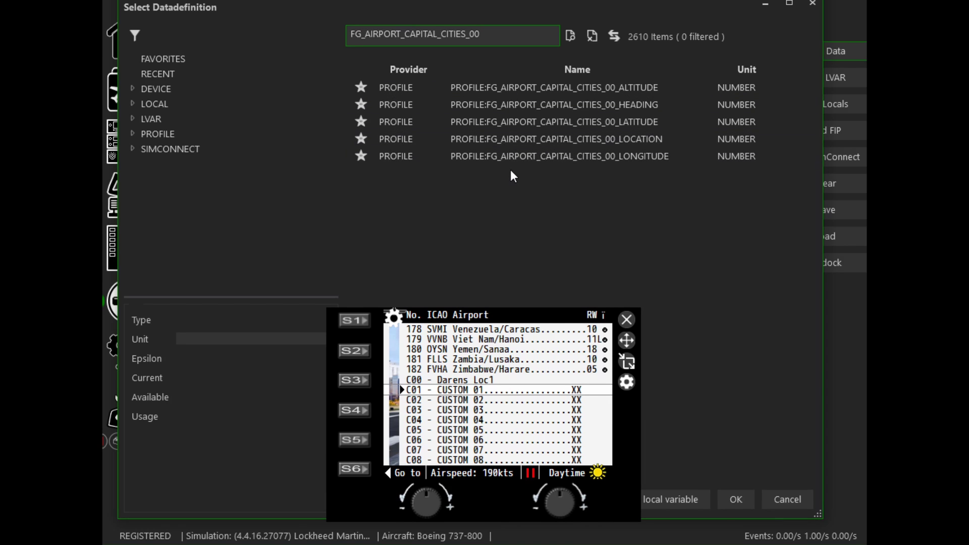
pyautogui.press('BackSpace')
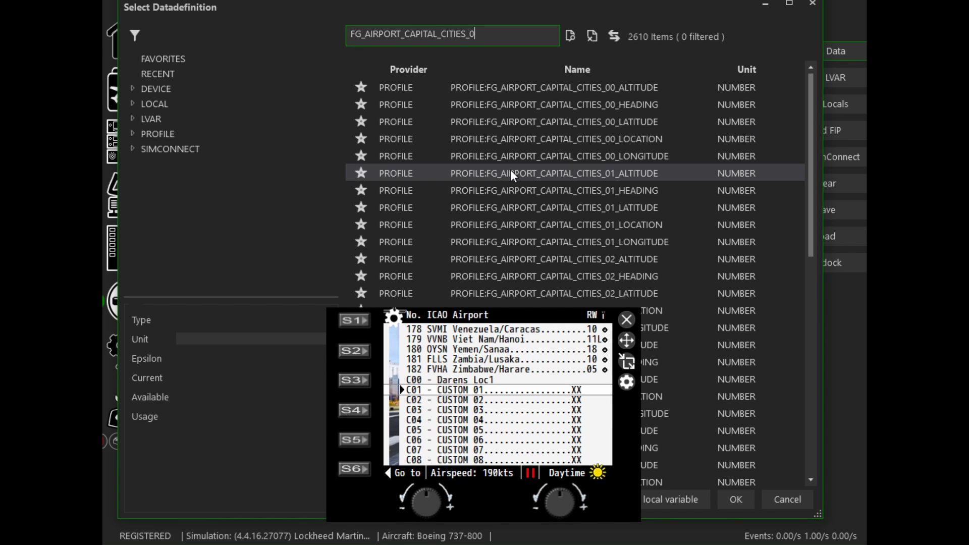
pyautogui.press('BackSpace')
pyautogui.write('1')
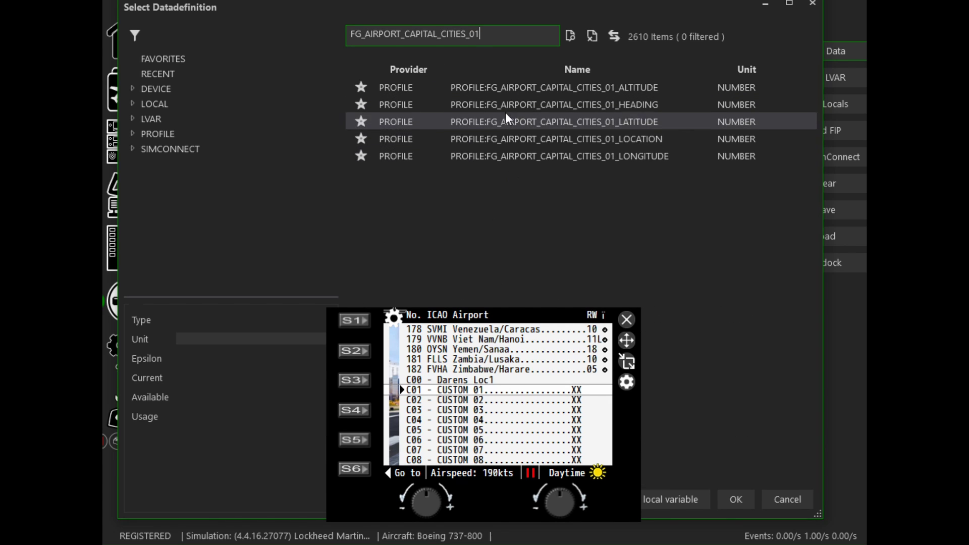
pyautogui.click(533, 90)
pyautogui.keyDown('shift'); pyautogui.click(533, 161); pyautogui.keyUp('shift')
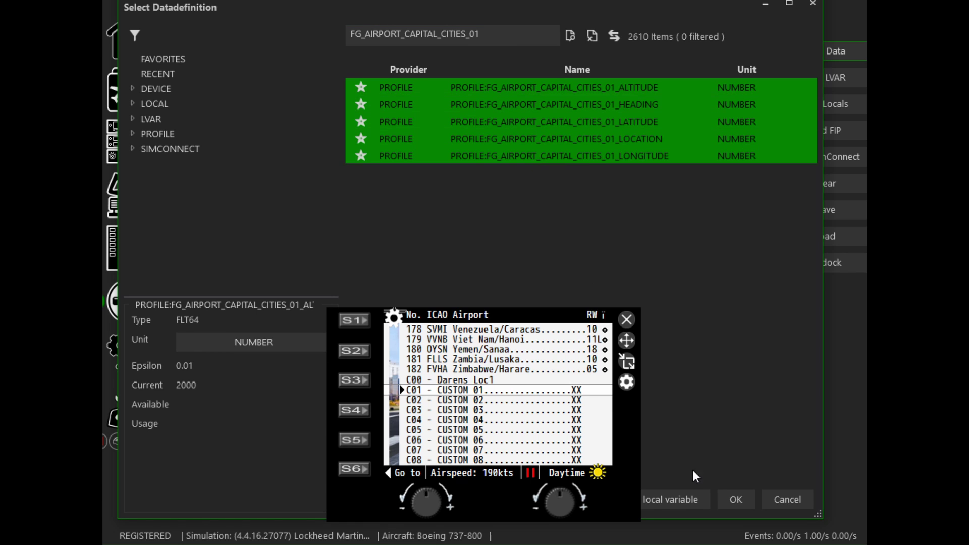
pyautogui.click(729, 504)
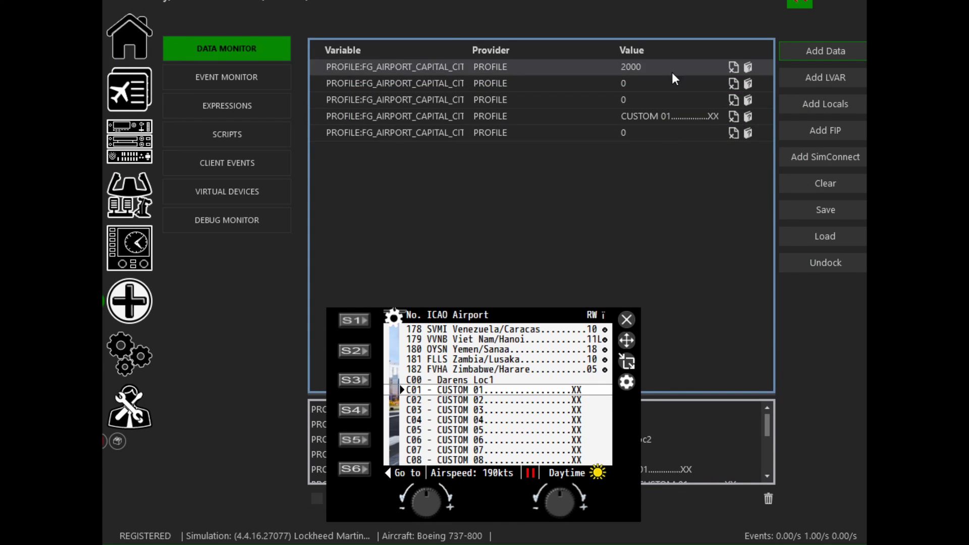
# Rename the CAPITAL_CITIES_01 location value from CUSTOM 01 to 'Darens Loc2'.
pyautogui.doubleClick(656, 120)
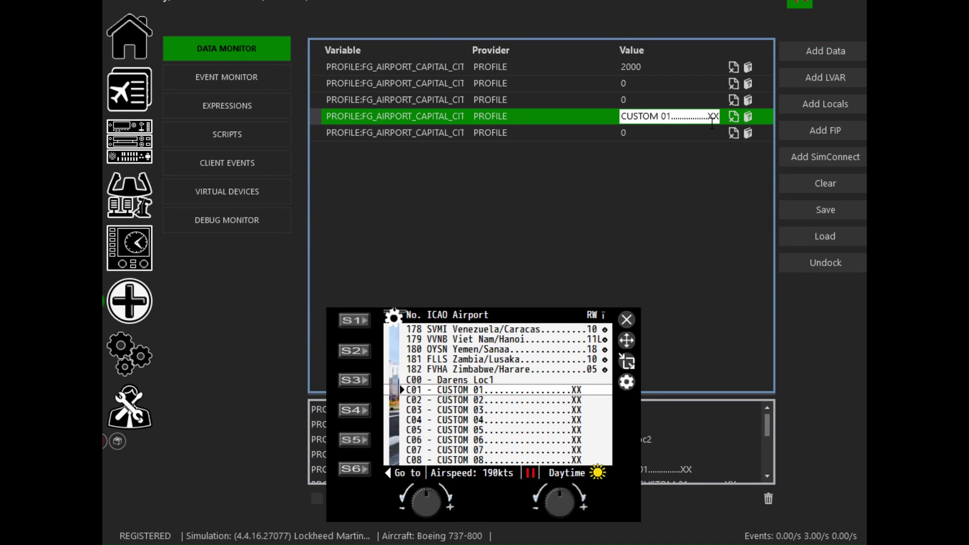
pyautogui.hotkey('ctrl', 'a')
pyautogui.write('Darens Loc2')
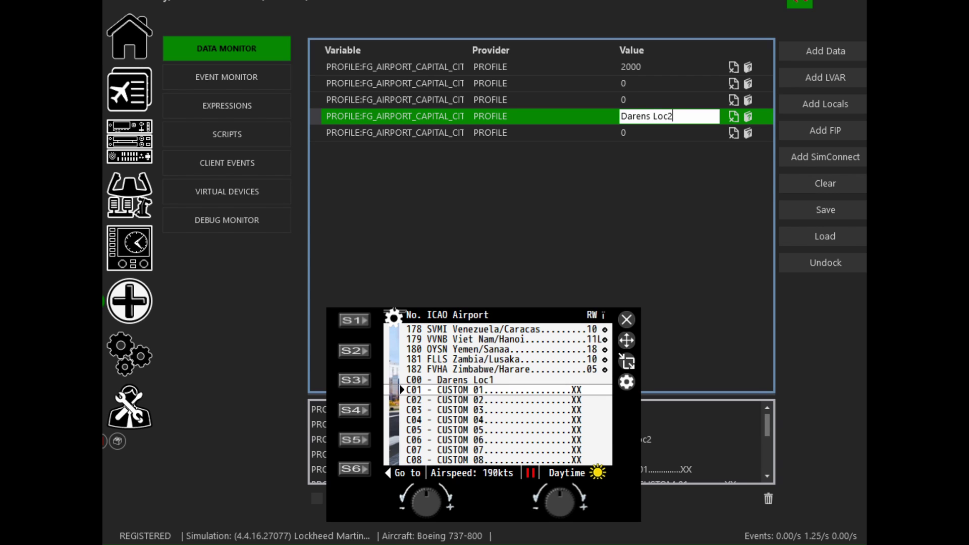
pyautogui.click(711, 126)
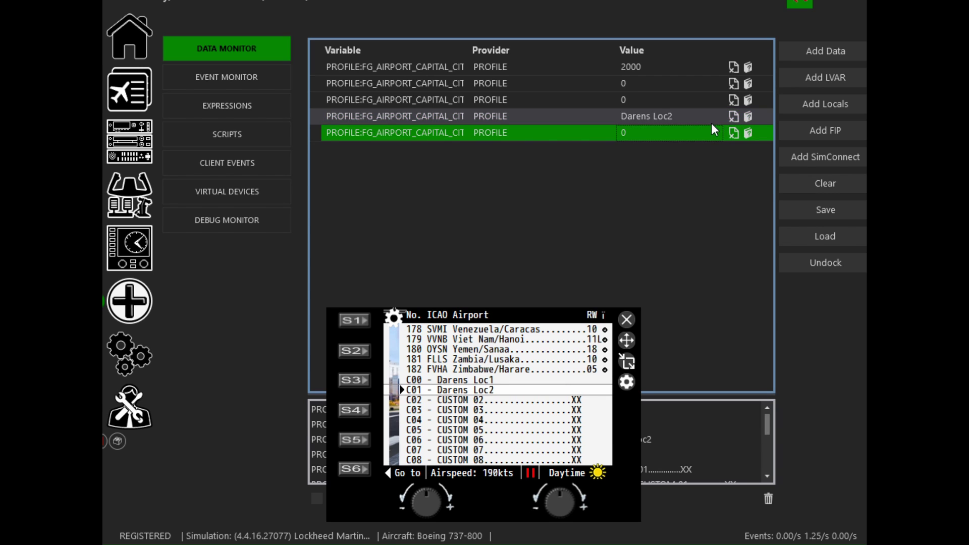